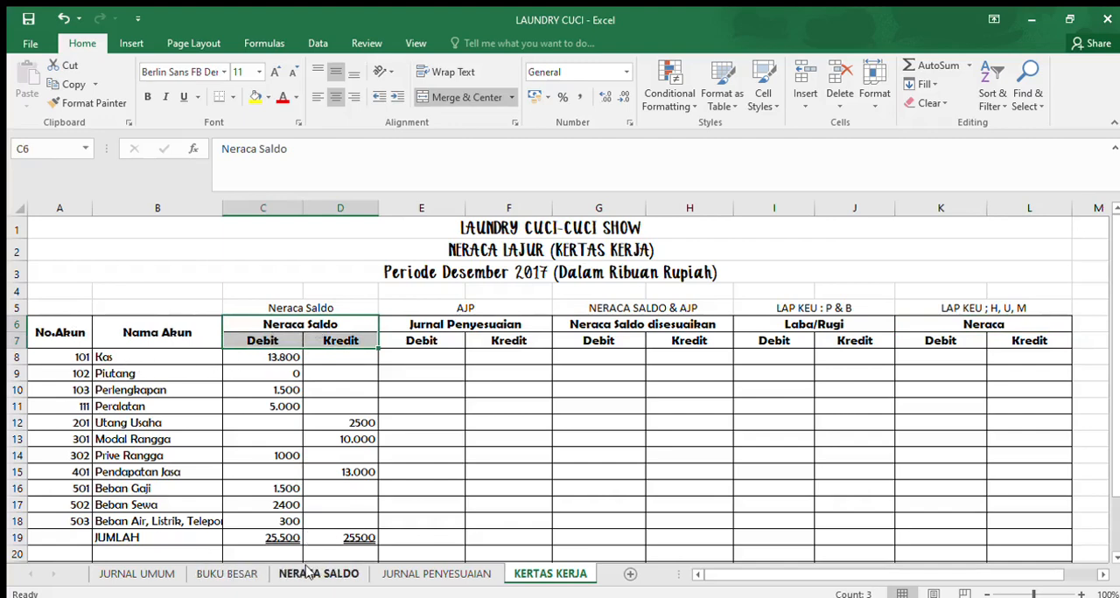
- Review the trial balance table on the NERACA SALDO sheet, then return to the Jurnal Penyesuaian heading on the KERTAS KERJA sheet
click(308, 574)
scroll(341, 408, up, 2)
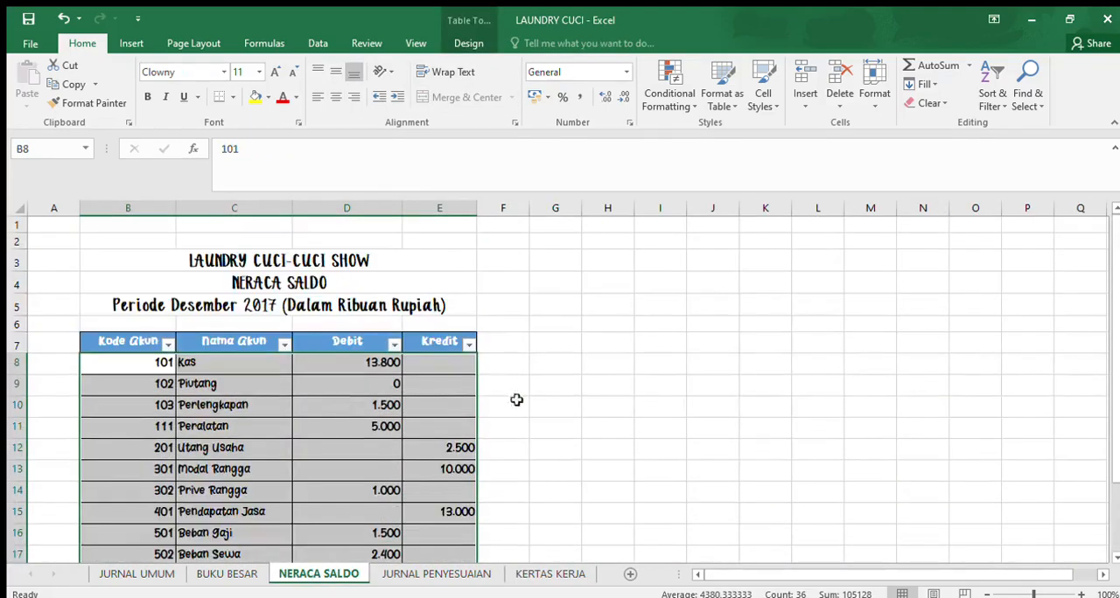
click(564, 406)
scroll(327, 324, down, 1)
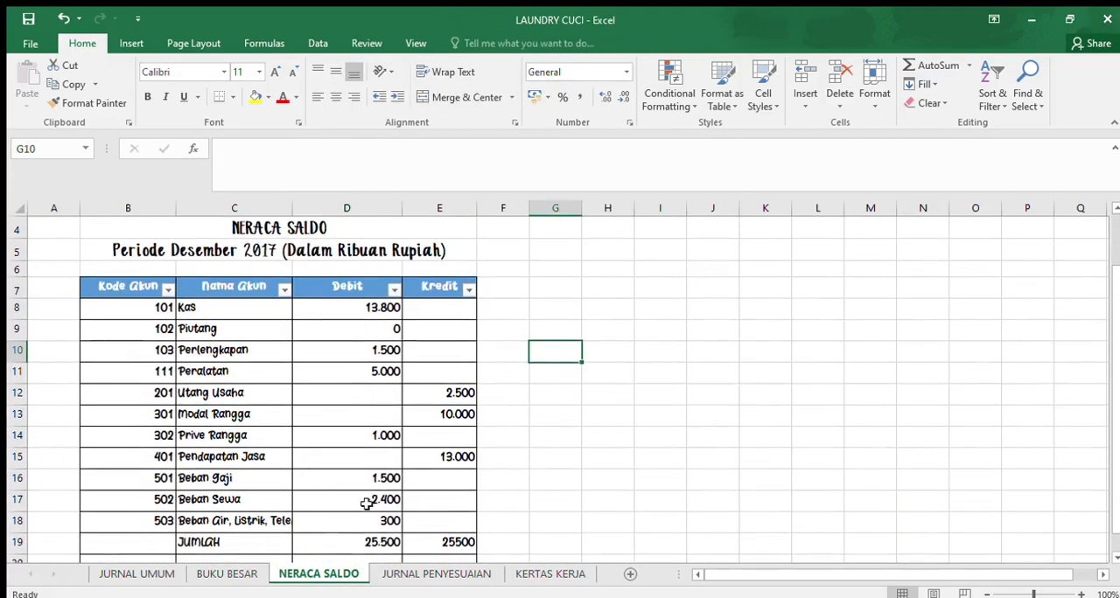
click(549, 573)
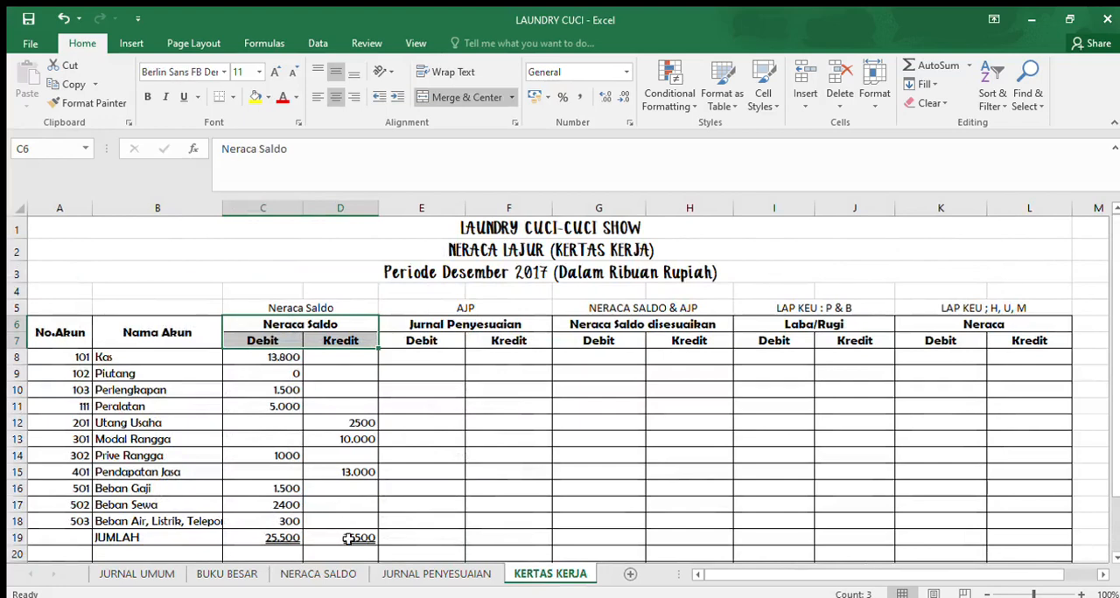
click(420, 327)
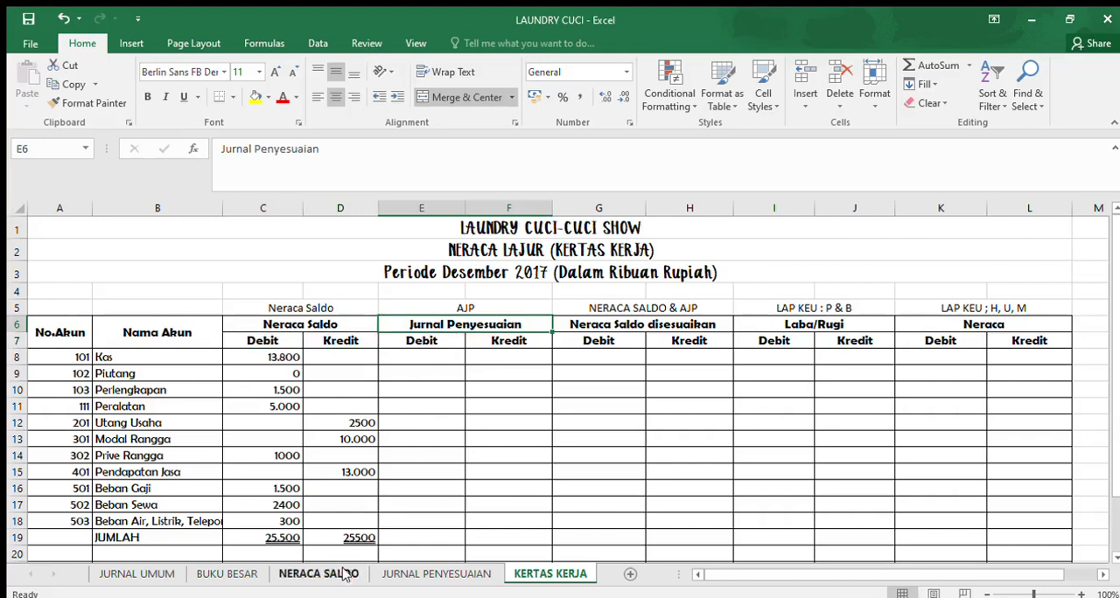
- Change the font of the adjusting entries table A19:D28 on the JURNAL PENYESUAIAN sheet to Berlin Sans FB
click(404, 574)
scroll(375, 428, down, 5)
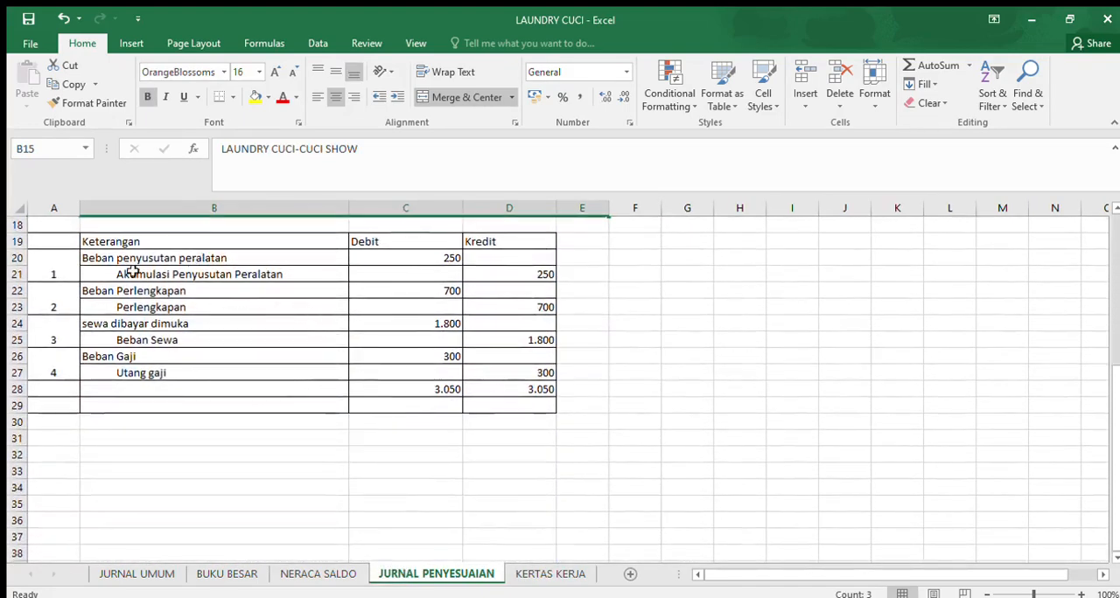
drag(55, 241, 513, 392)
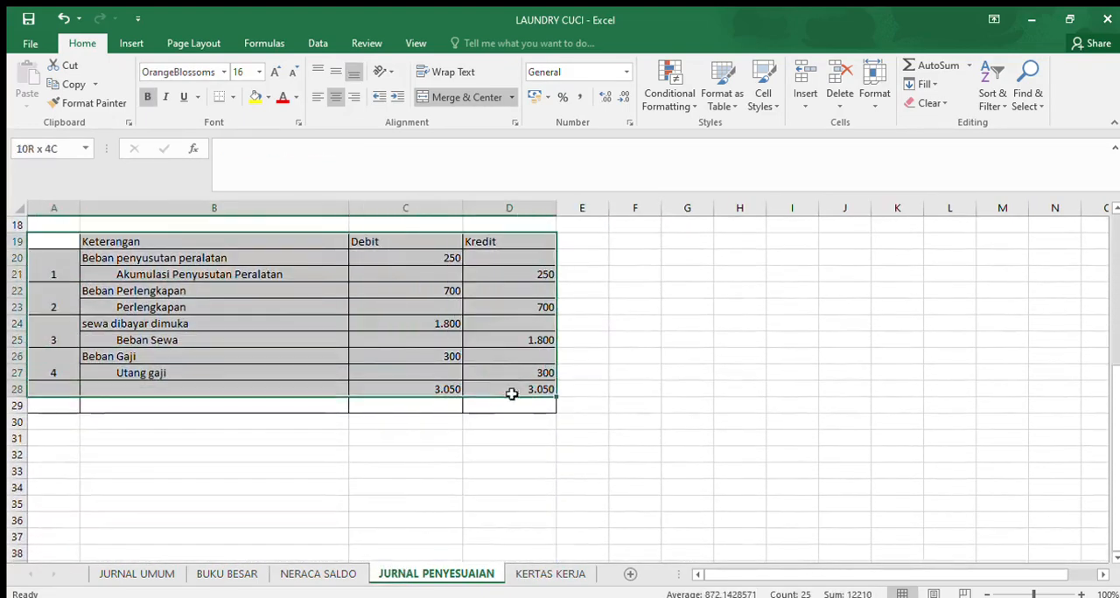
click(185, 75)
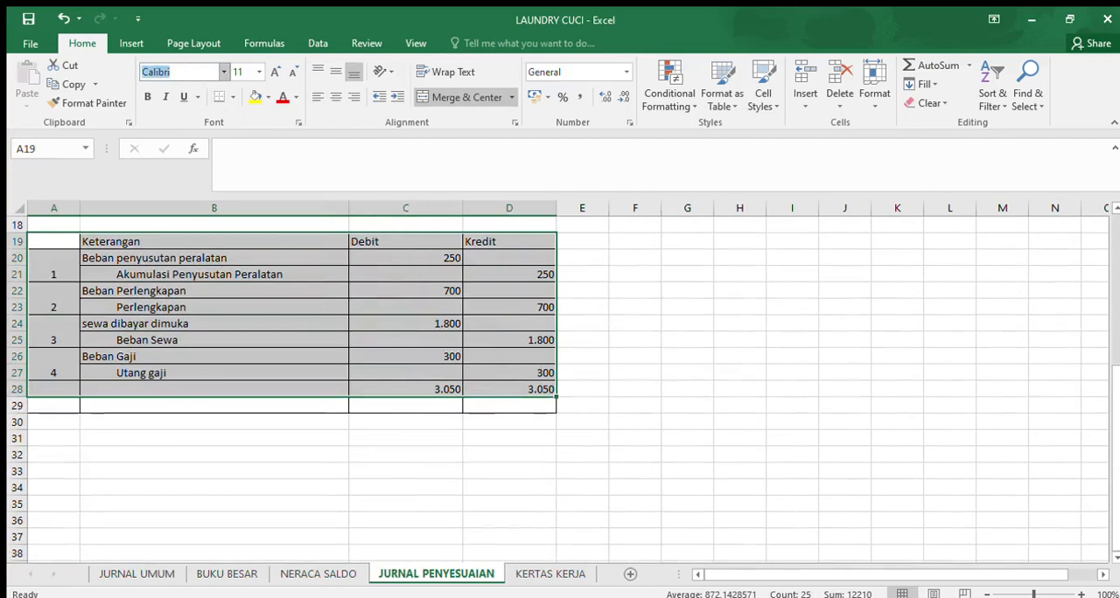
text(Berlin Sans FB)
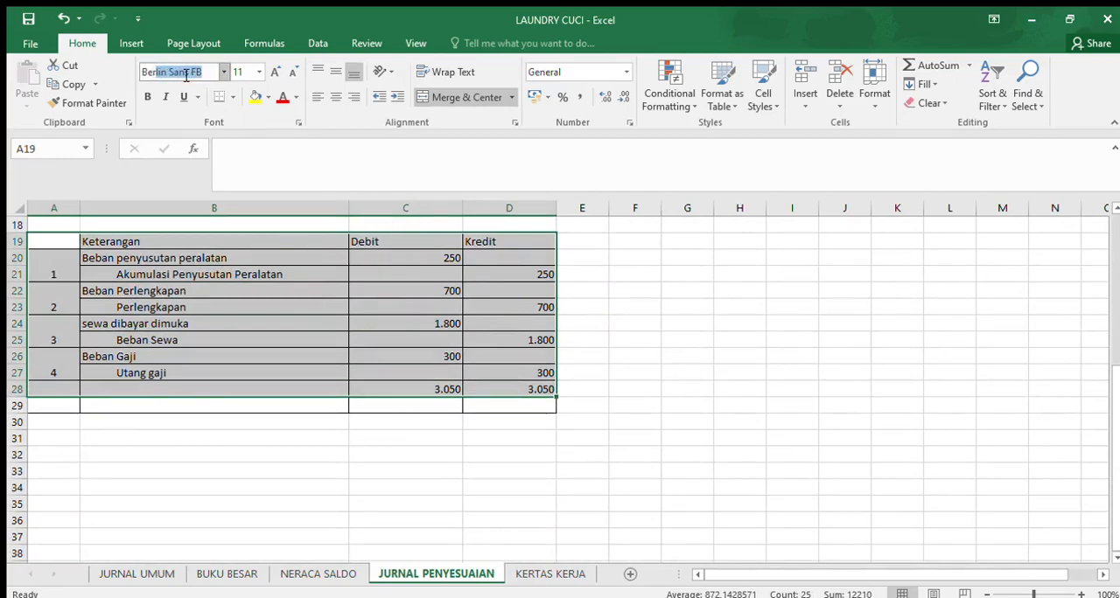
key(Return)
scroll(717, 542, up, 3)
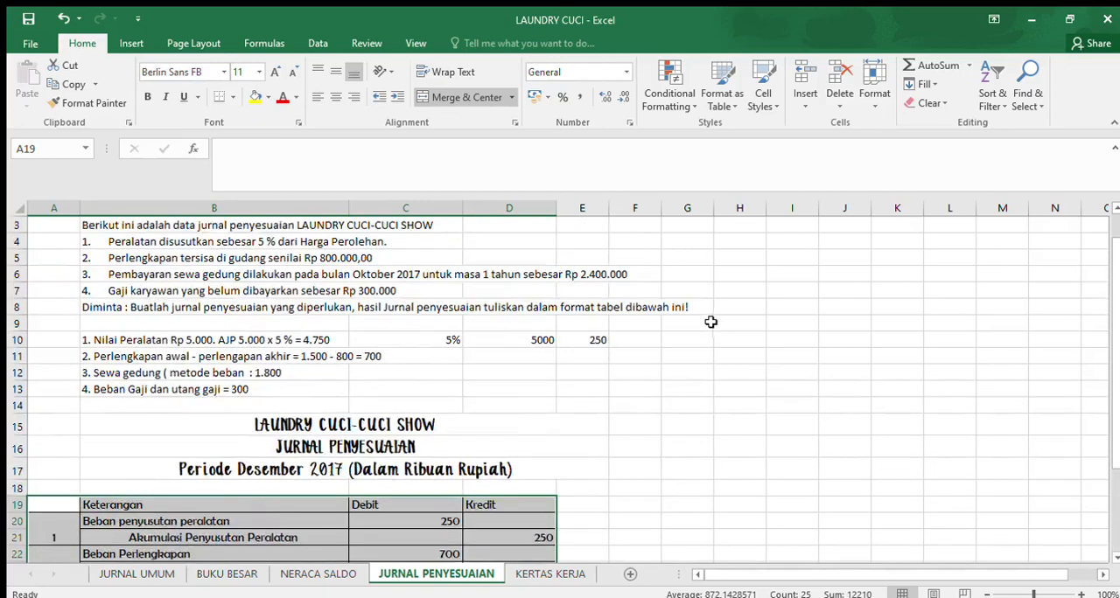
scroll(687, 359, down, 1)
click(673, 371)
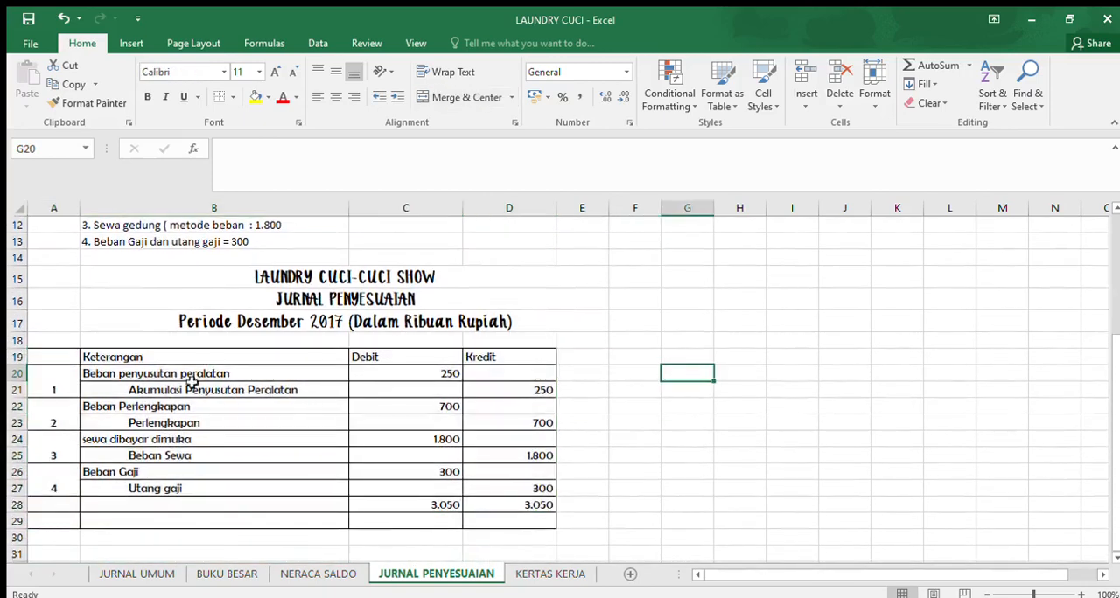
- Enter the account name "Beban penyusutan peralatan" from the first adjusting entry in KERTAS KERJA cell B20 and widen column B to fit it
click(518, 574)
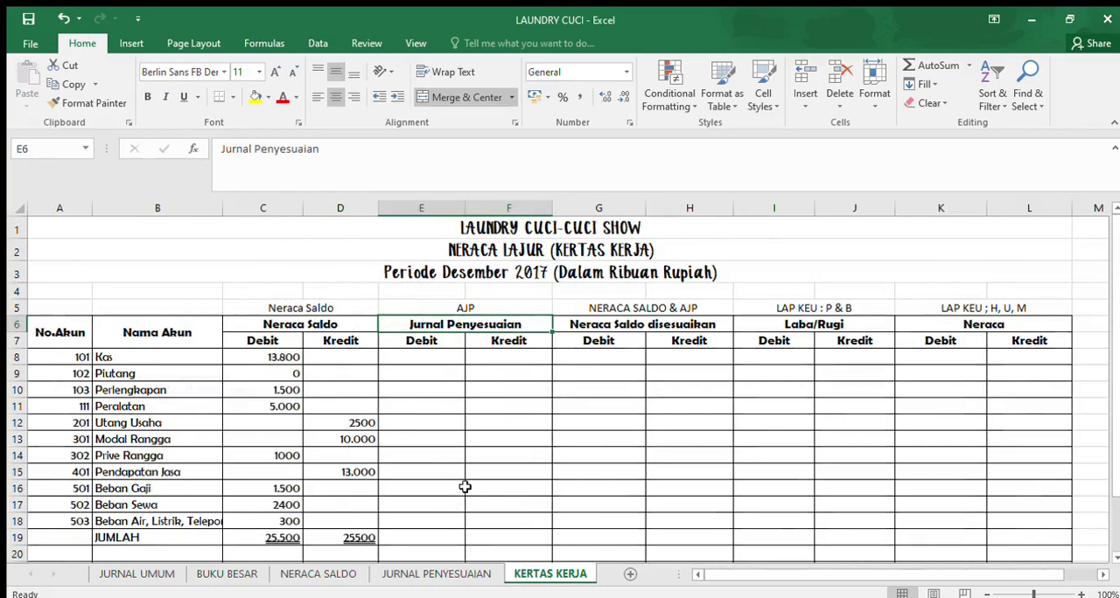
scroll(435, 444, down, 1)
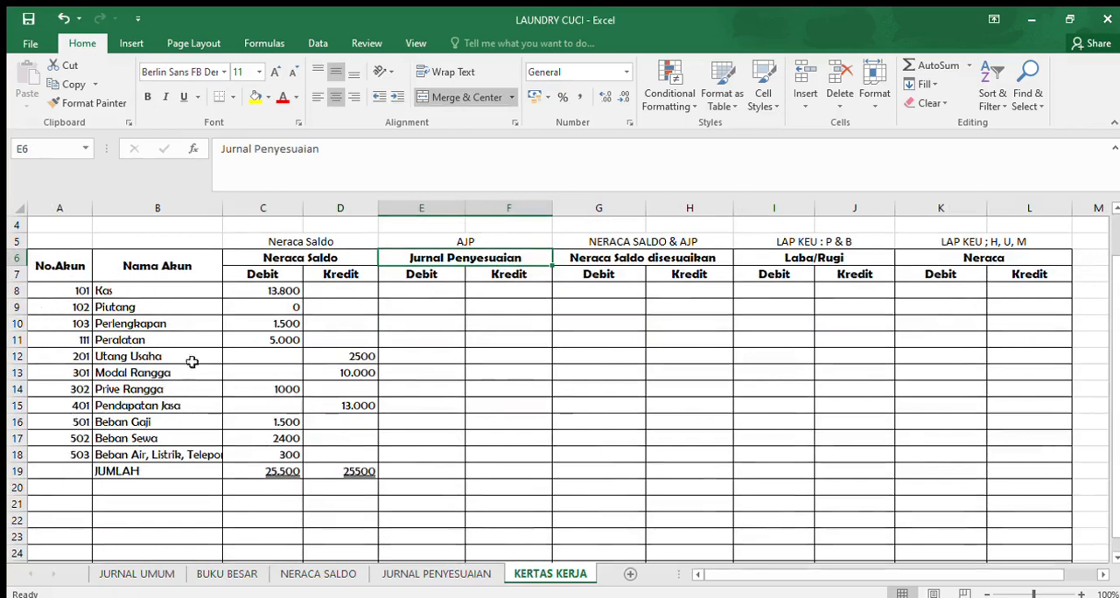
click(126, 485)
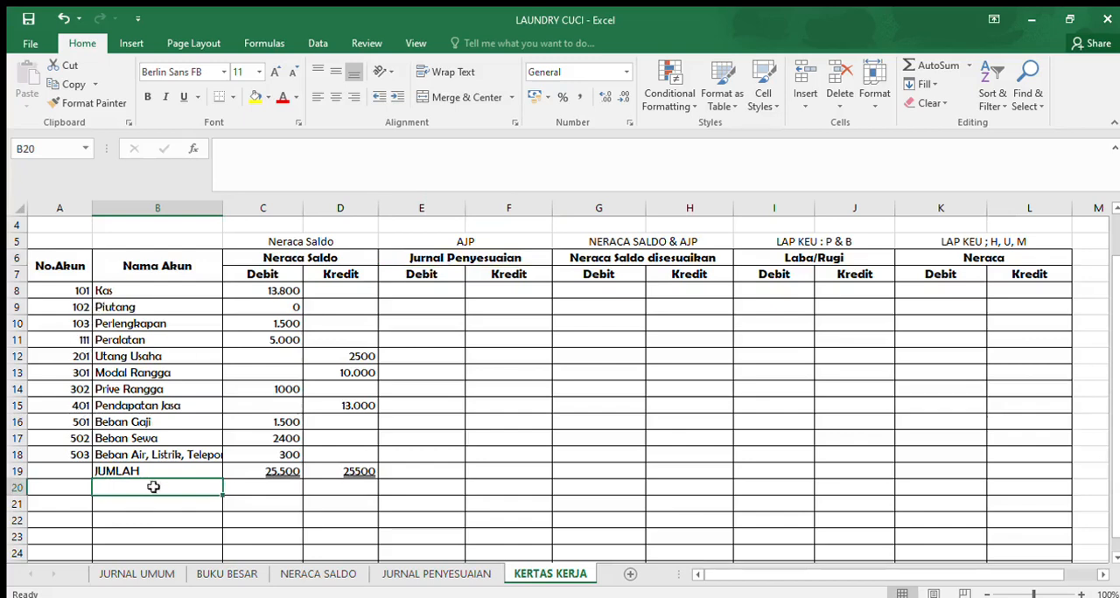
click(378, 573)
click(221, 385)
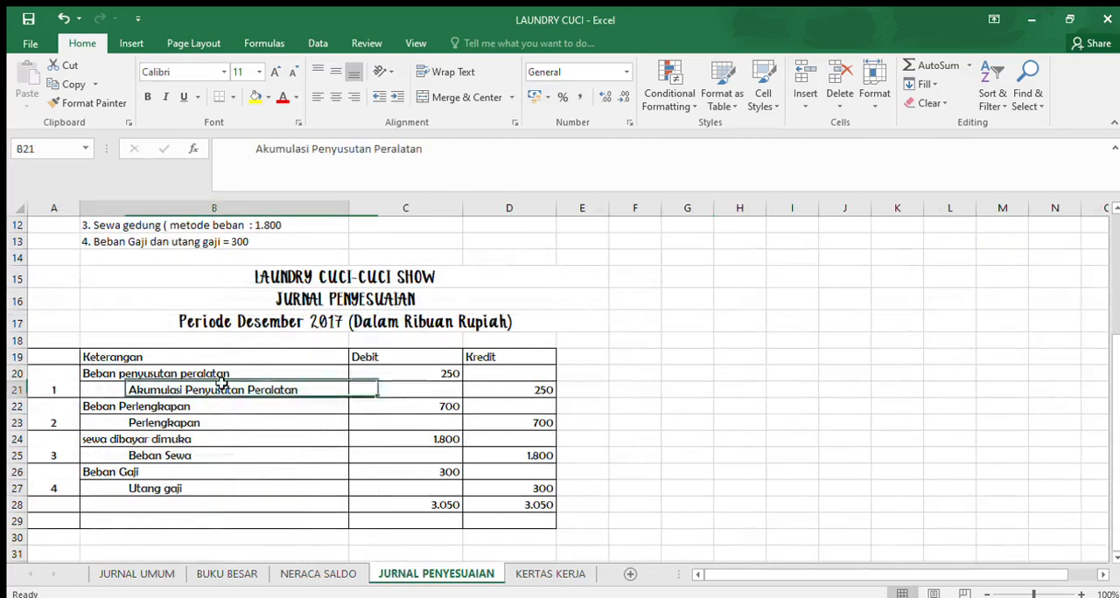
click(161, 374)
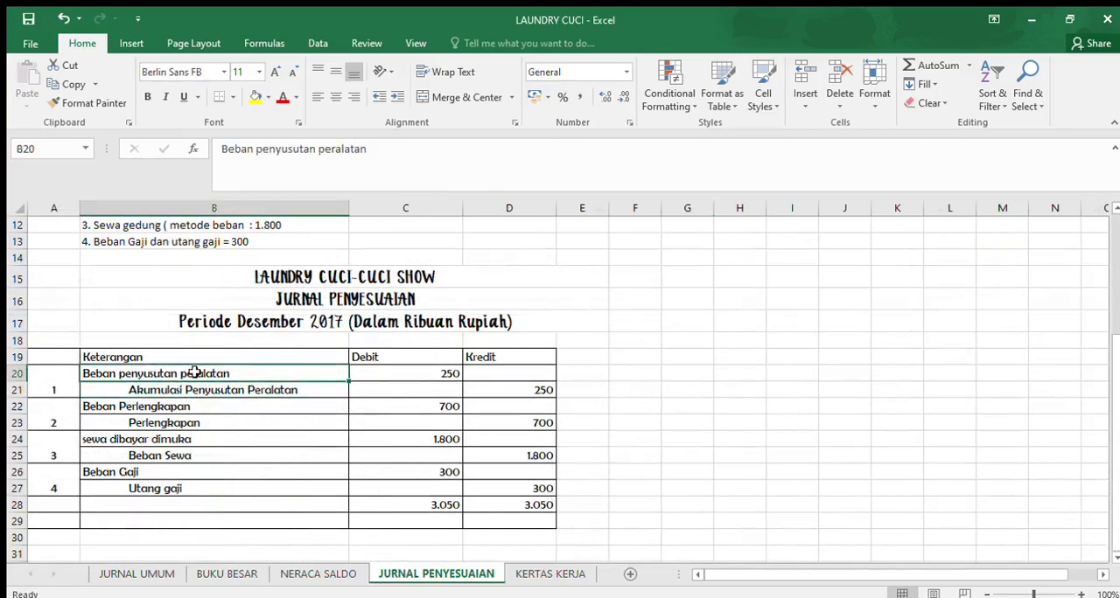
click(403, 371)
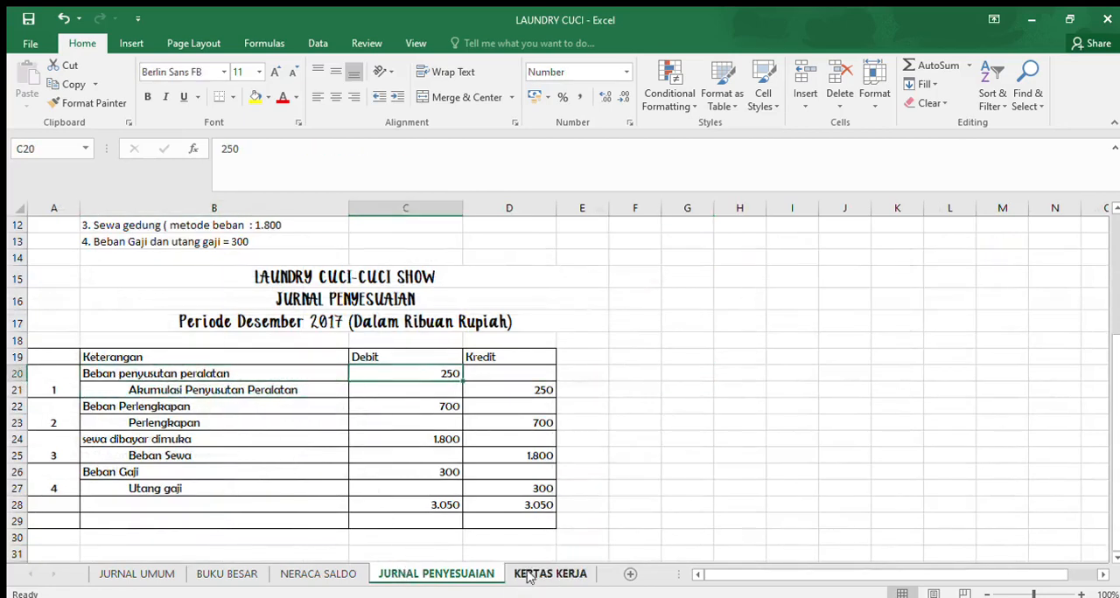
click(528, 575)
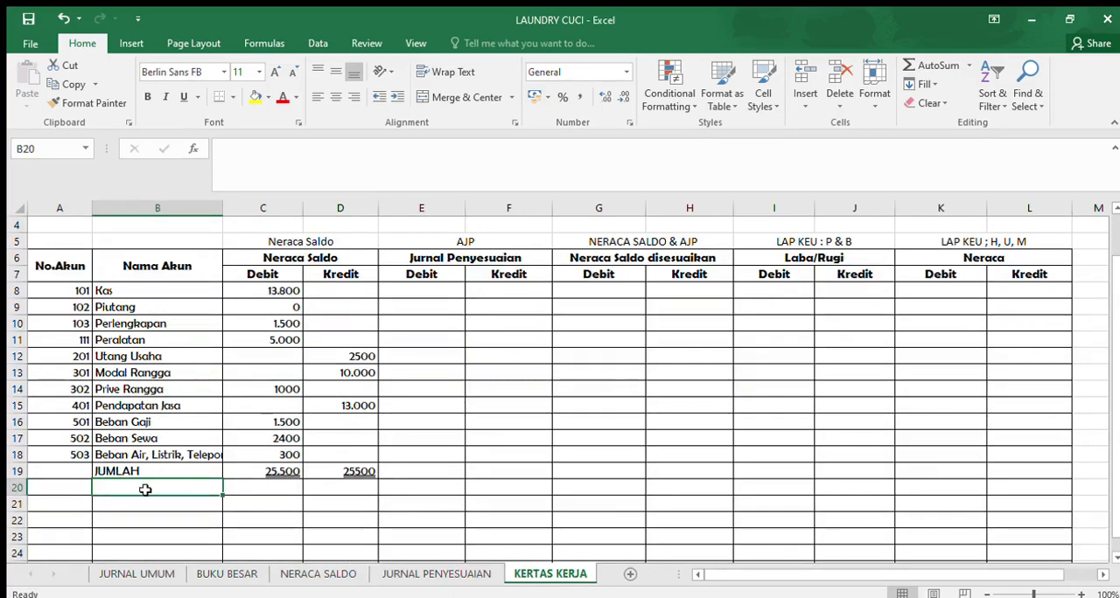
text(Beban penyusutan)
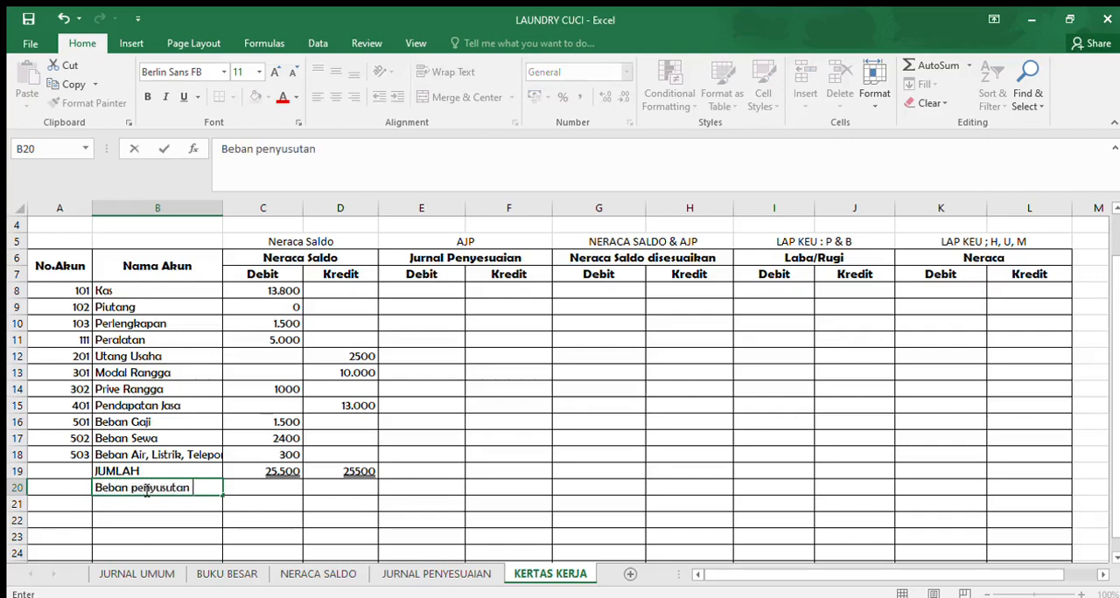
text( peralatan)
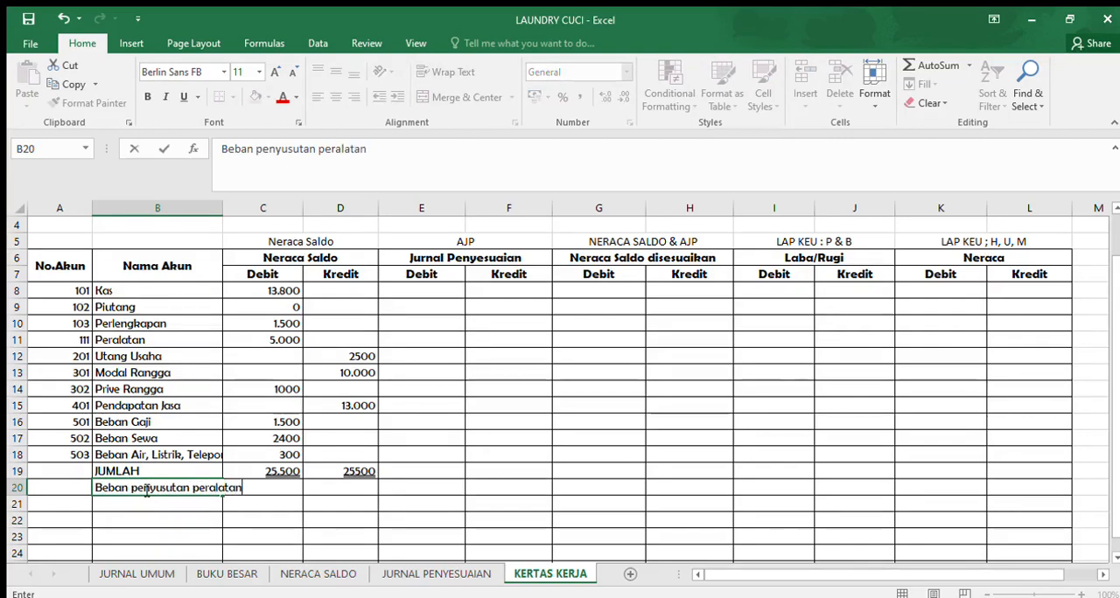
key(Tab)
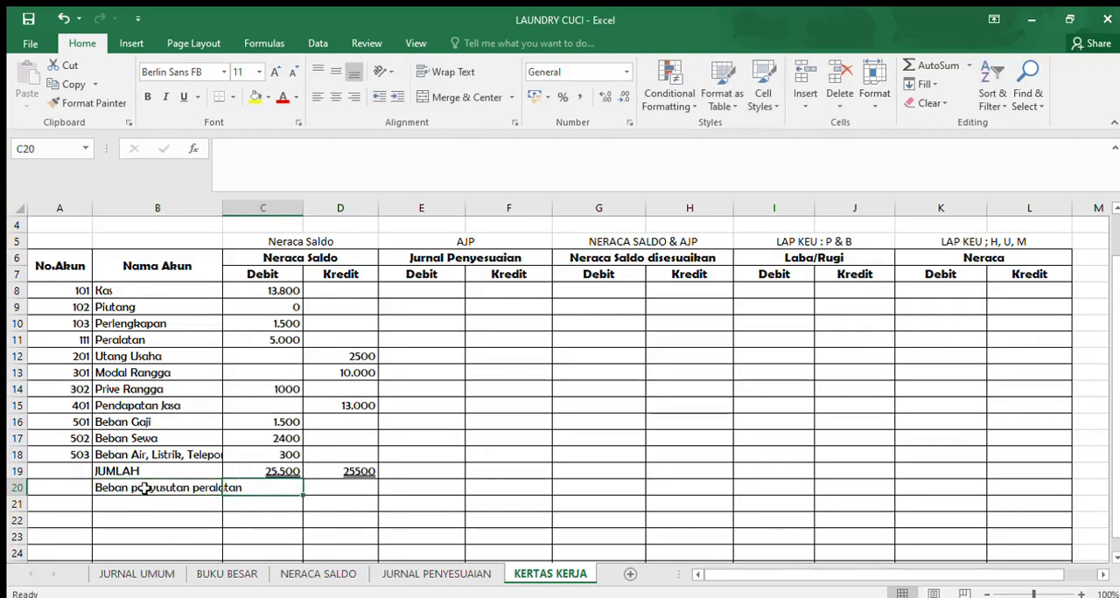
drag(222, 210, 250, 210)
- Enter "250 (1)" as the Jurnal Penyesuaian debit for Beban penyusutan peralatan in KERTAS KERJA cell E20
click(435, 574)
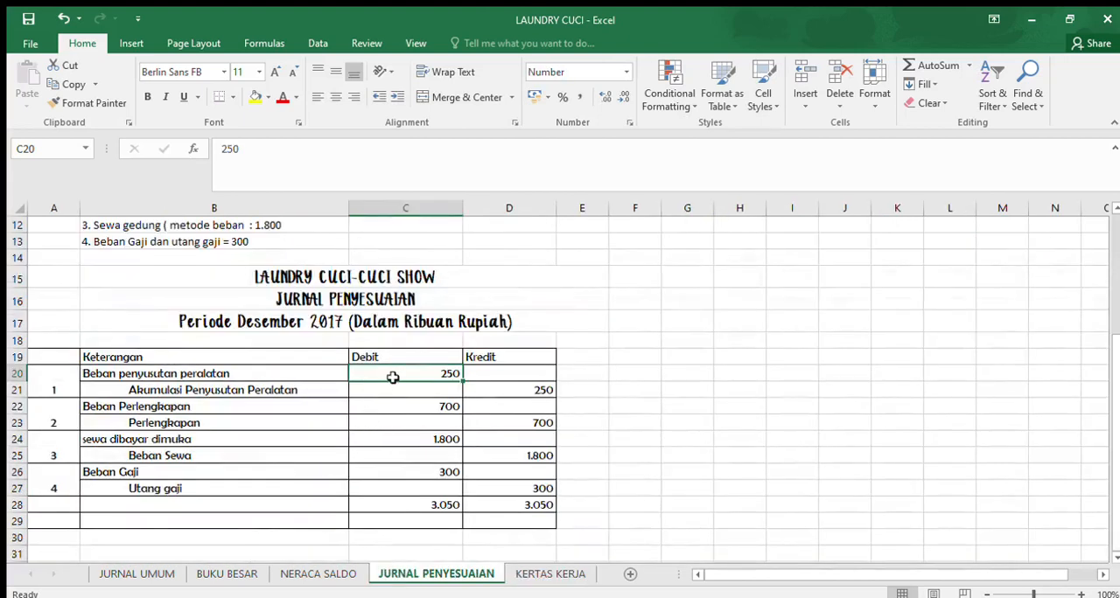
click(543, 574)
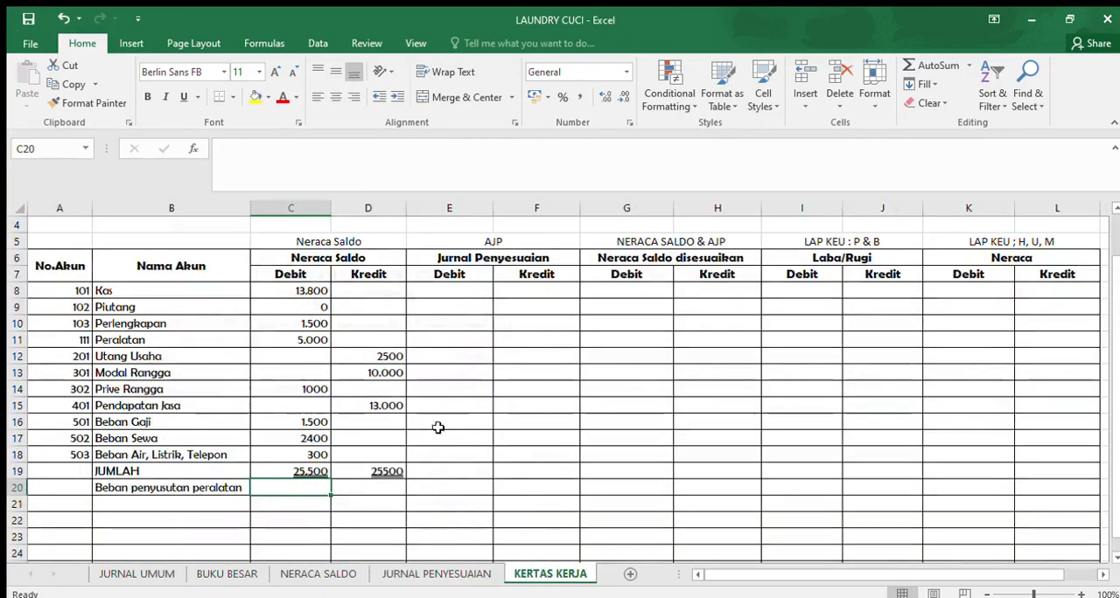
click(443, 490)
text(250)
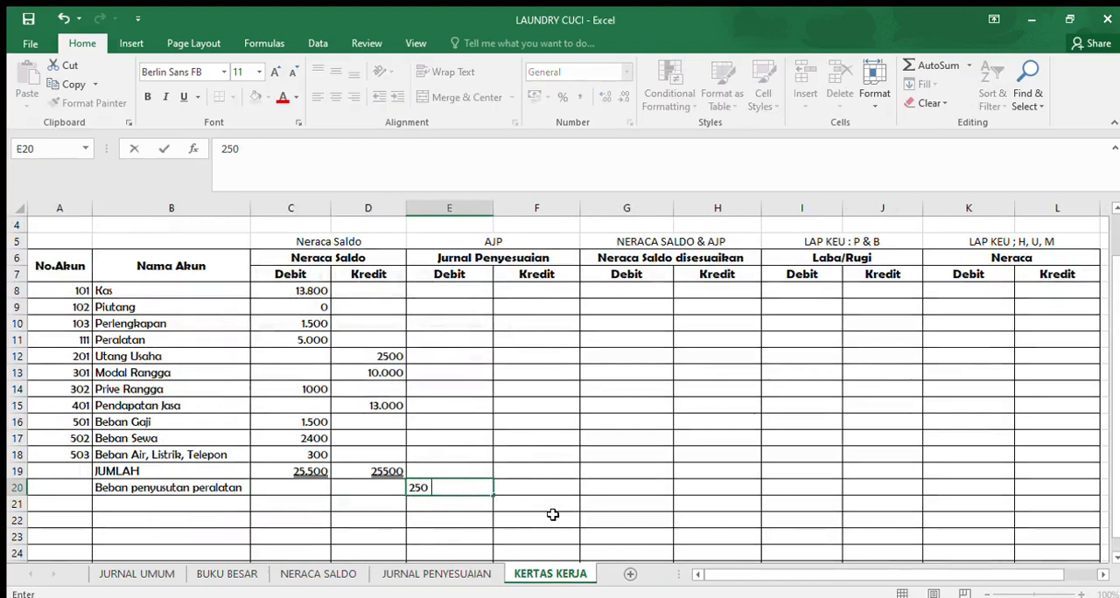
text( (1)
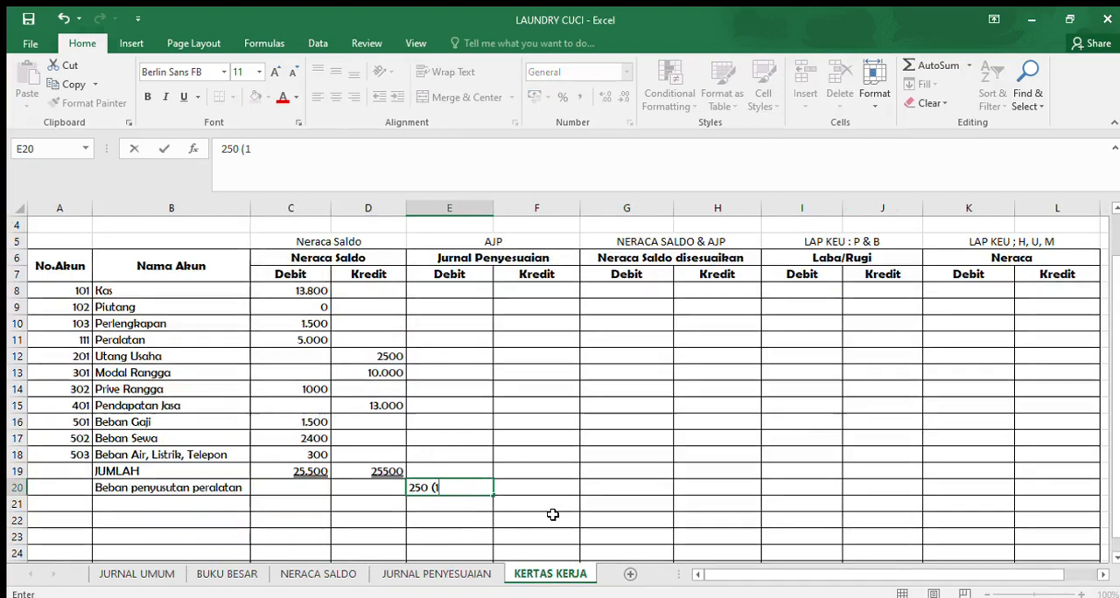
text())
key(Return)
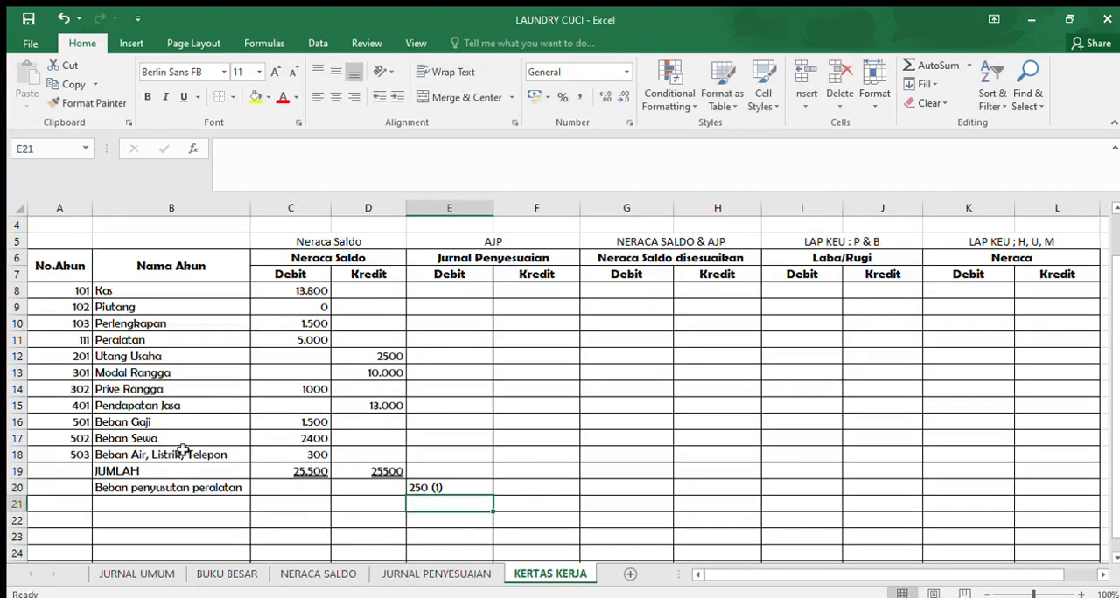
- Copy the account name "Akumulasi Penyusutan Peralatan" from the JURNAL PENYESUAIAN sheet into KERTAS KERJA cell B21 and widen column B to fit it
click(429, 574)
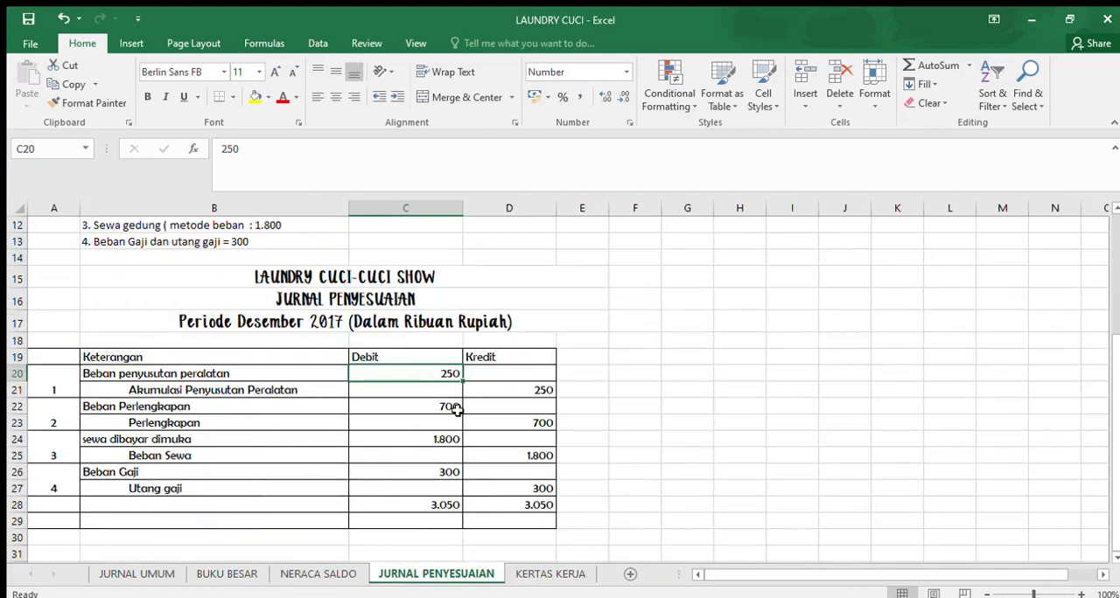
click(288, 391)
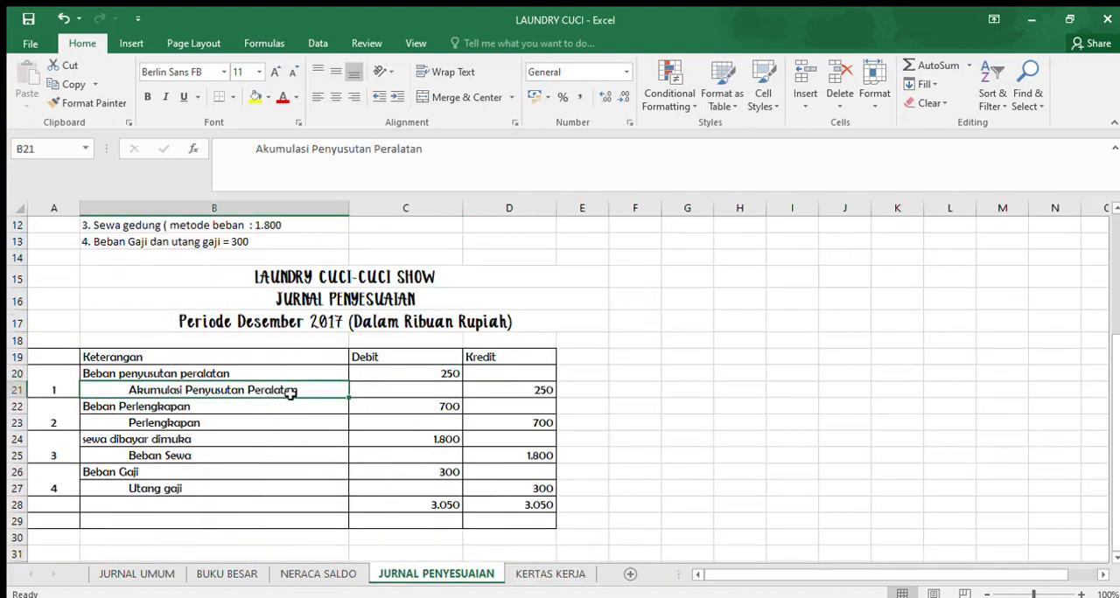
drag(426, 145, 259, 149)
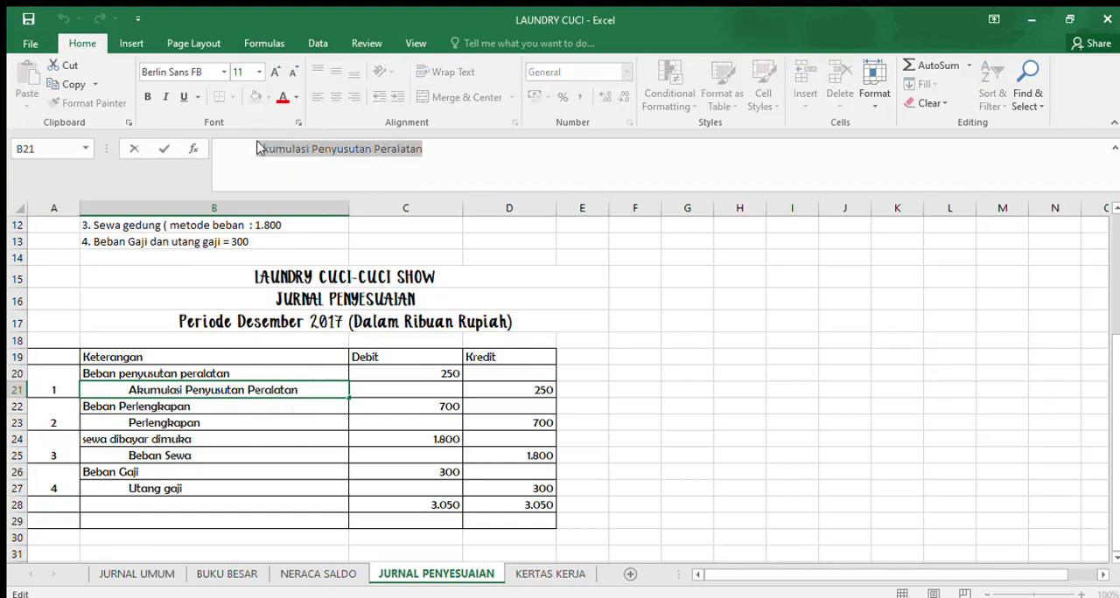
key(ctrl+c)
click(549, 574)
drag(182, 290, 224, 453)
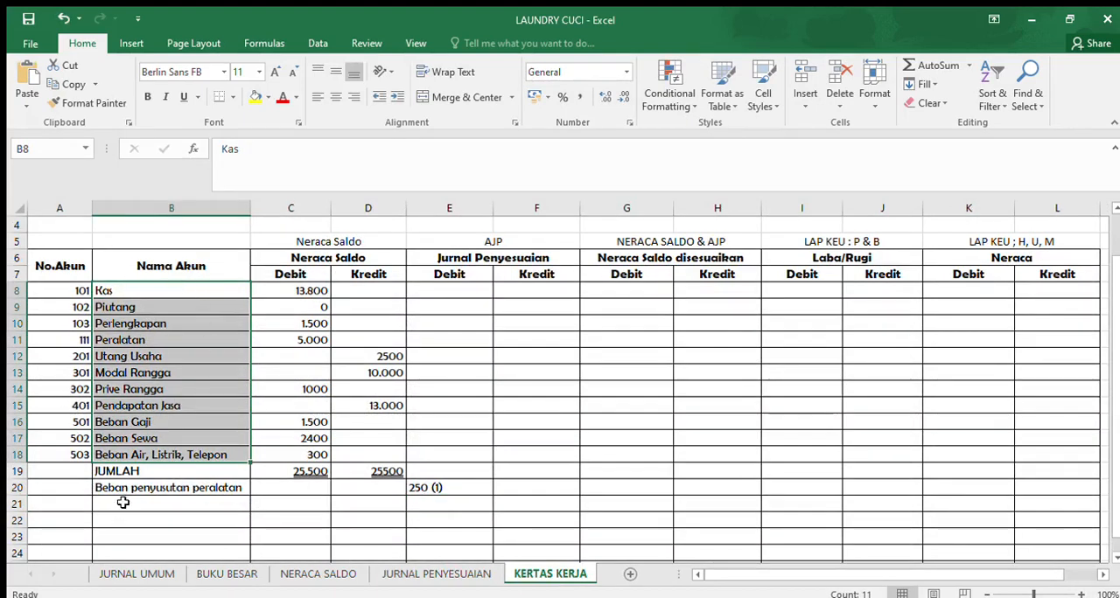
click(123, 504)
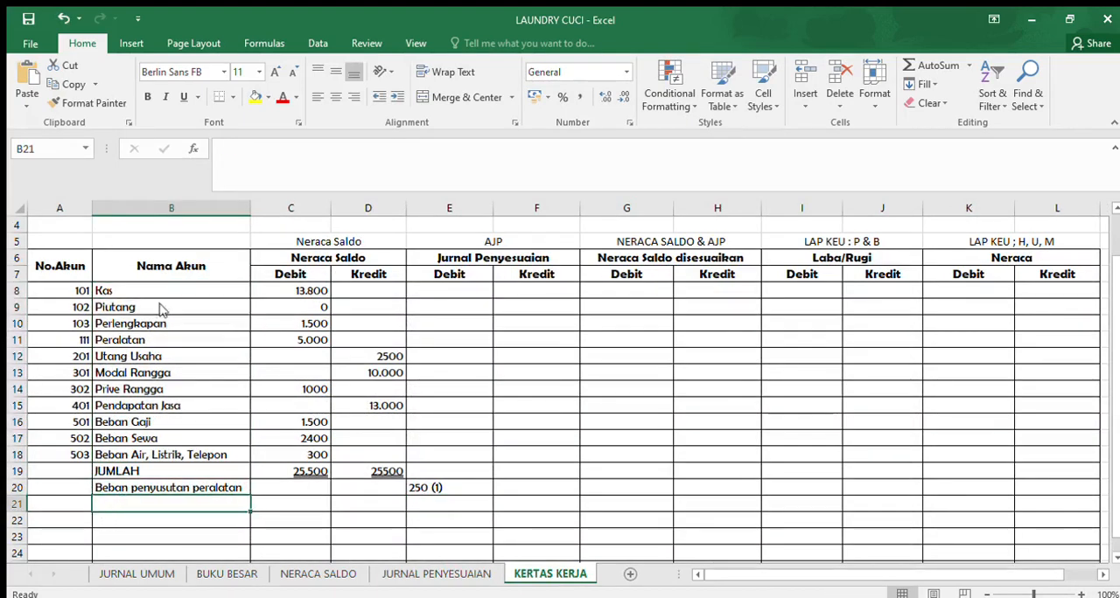
key(ctrl+v)
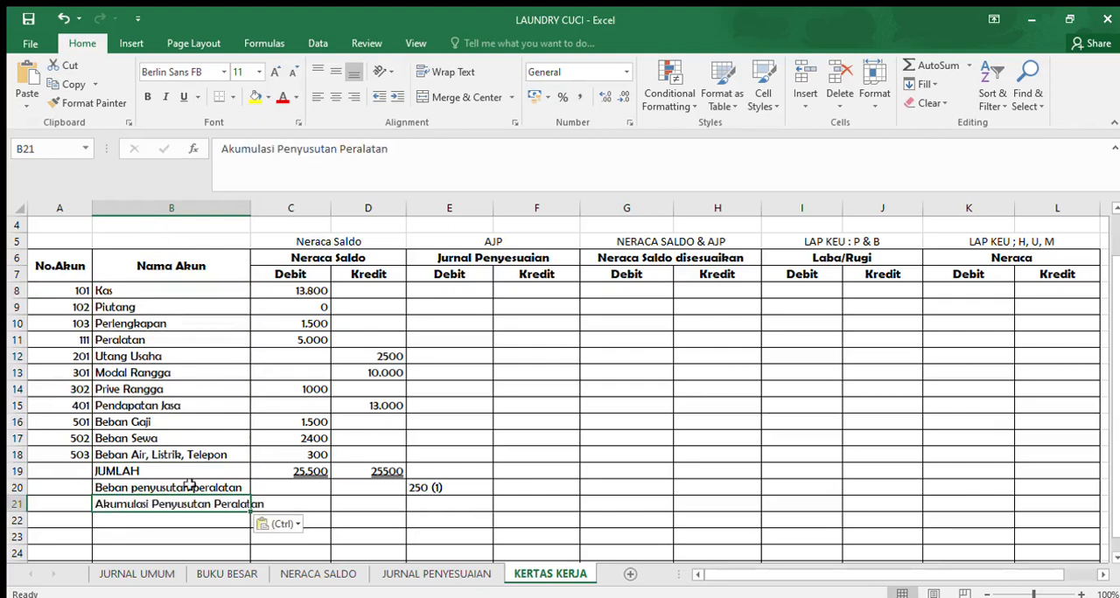
drag(250, 210, 272, 214)
- Enter "250 (1)" as the Jurnal Penyesuaian credit for Akumulasi Penyusutan Peralatan in KERTAS KERJA cell F21, based on the first adjusting entry
click(409, 575)
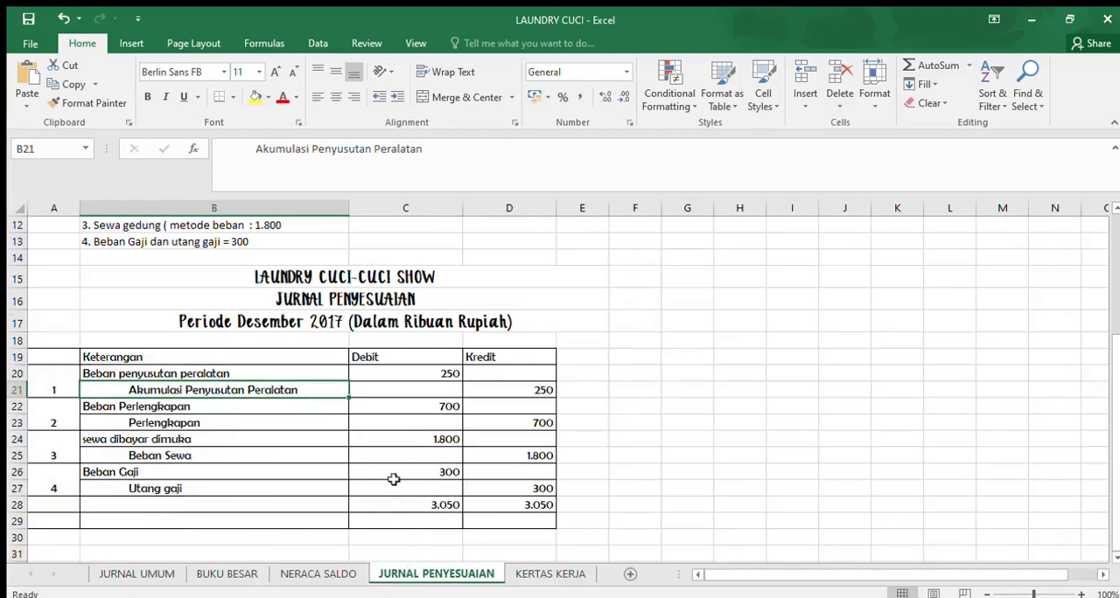
click(506, 394)
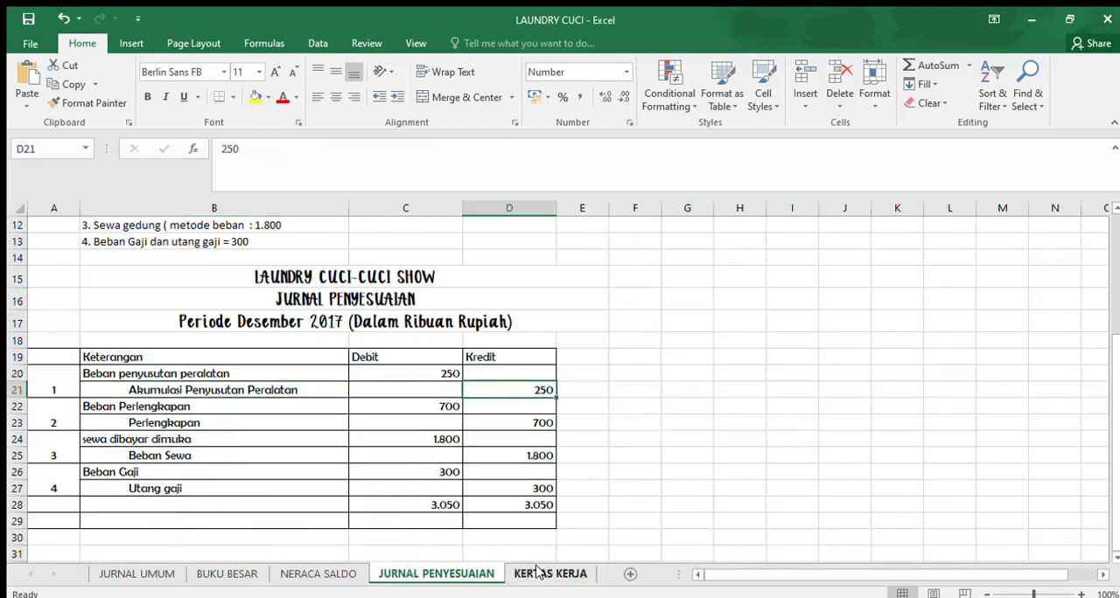
click(548, 574)
double_click(520, 504)
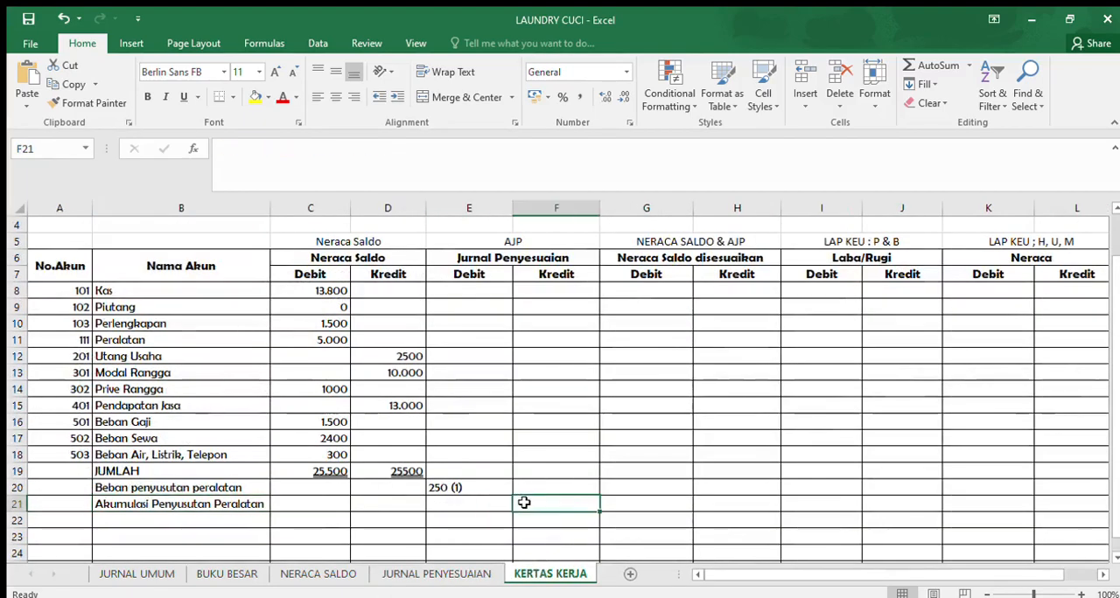
text(250)
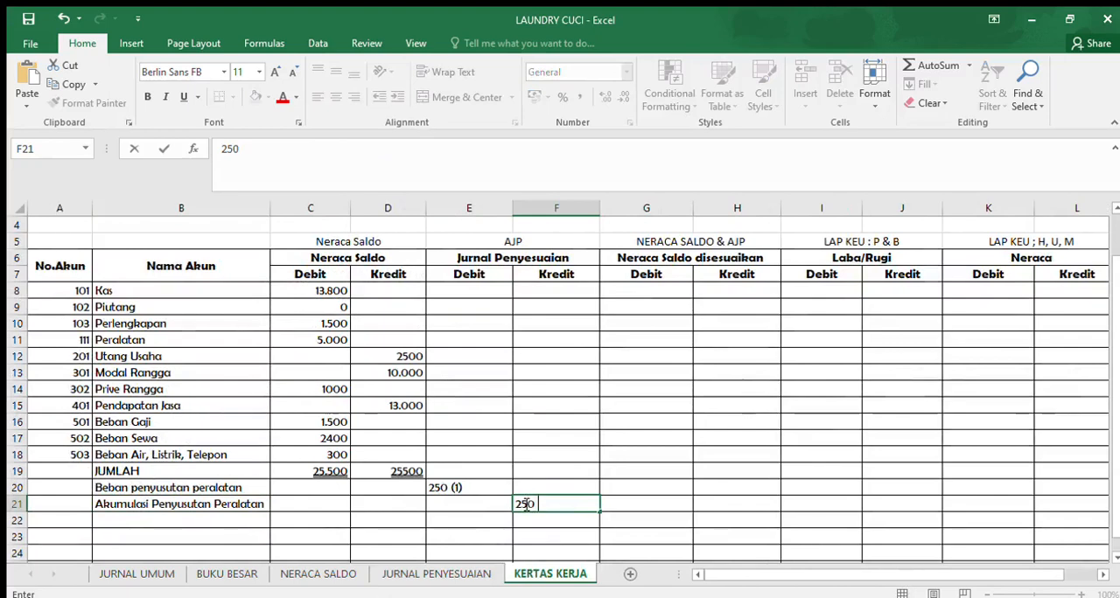
text( (1))
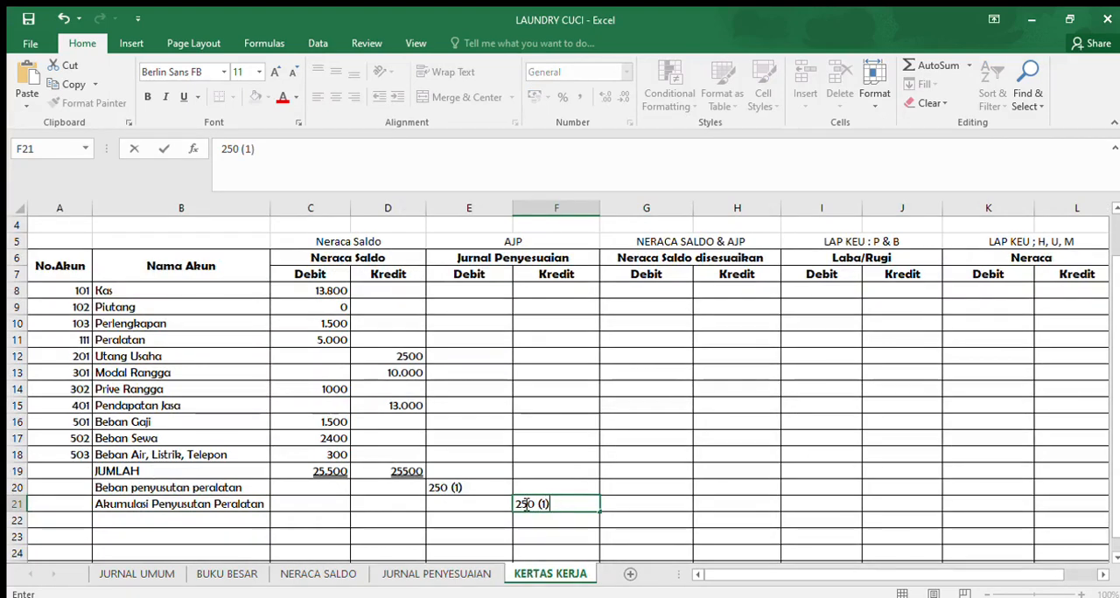
key(Return)
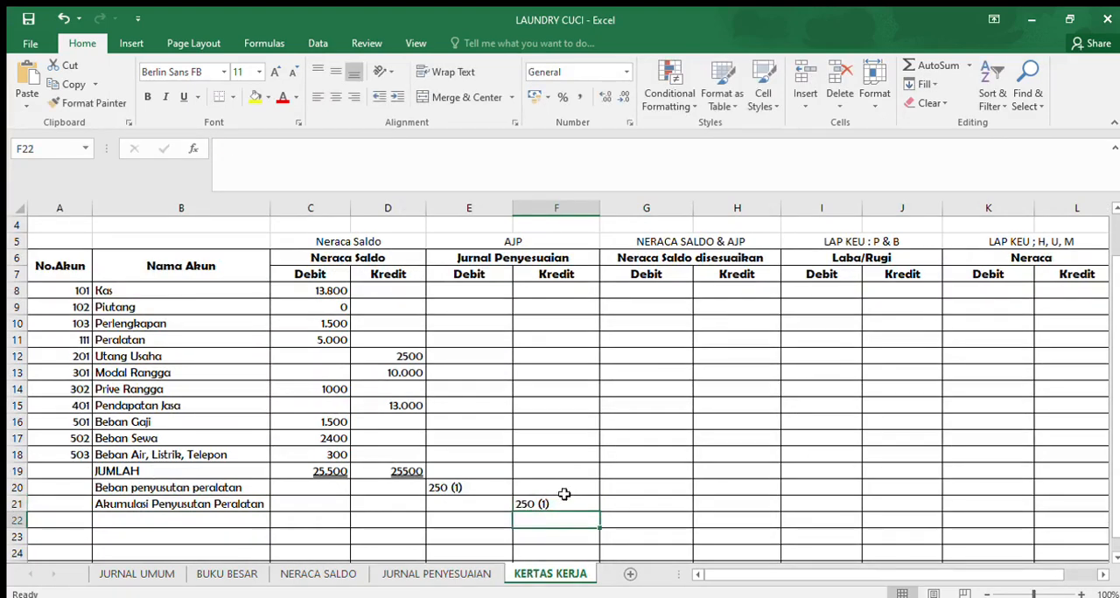
- Copy the account name "Beban Perlengkapan" from the JURNAL PENYESUAIAN sheet into KERTAS KERJA cell B22
click(386, 573)
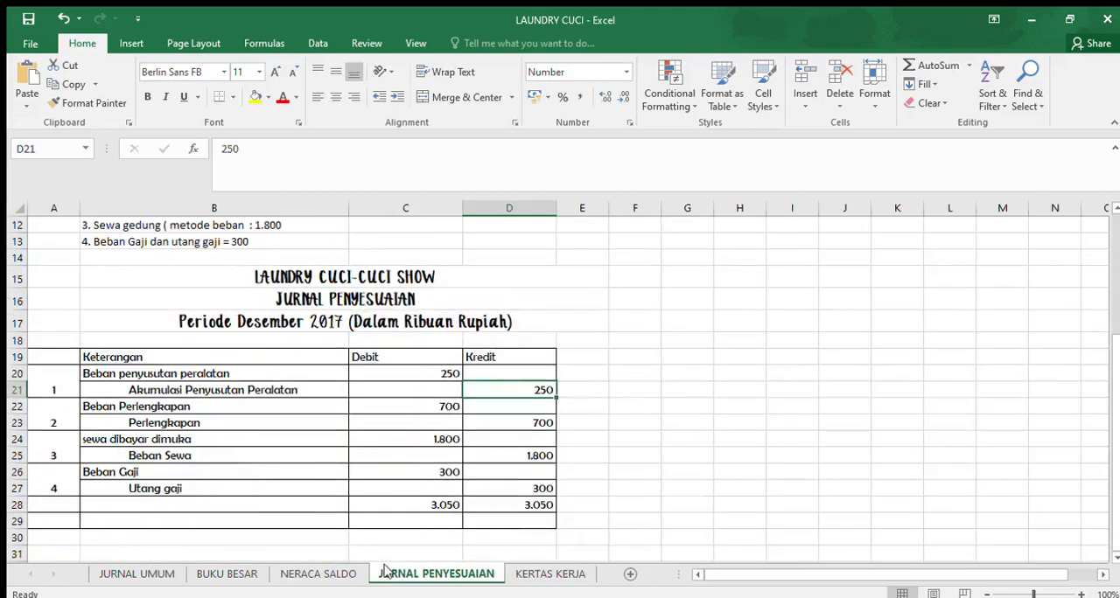
click(134, 407)
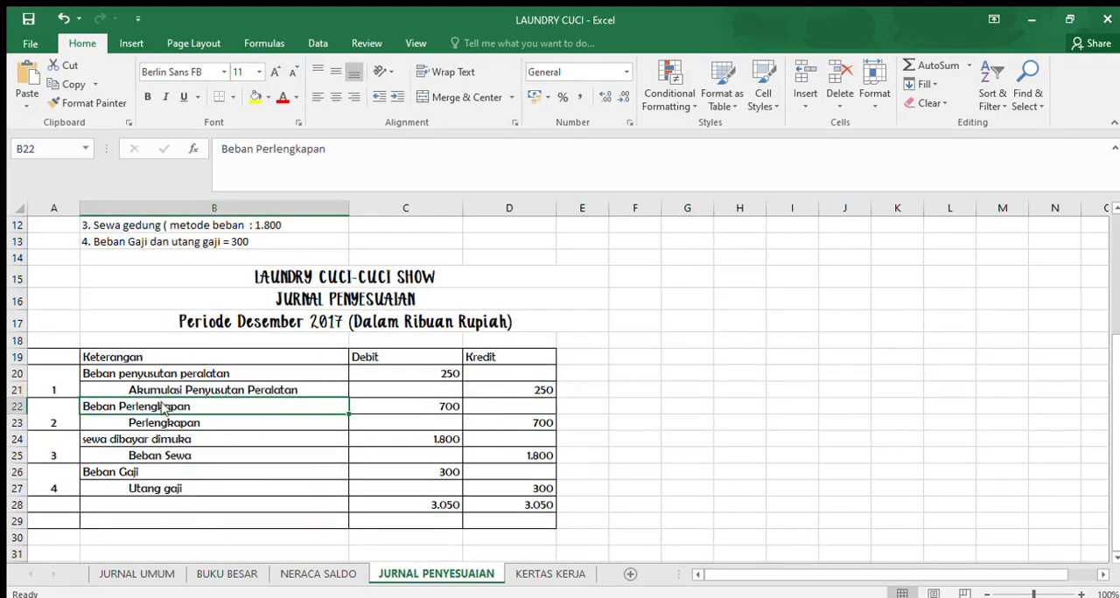
key(ctrl+c)
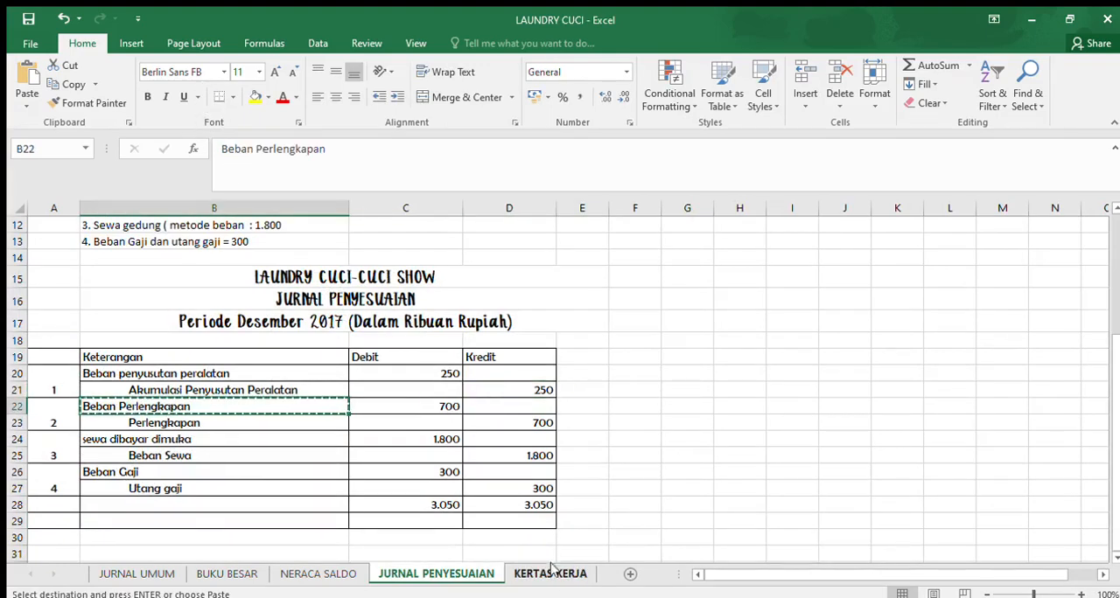
click(549, 574)
drag(110, 420, 180, 455)
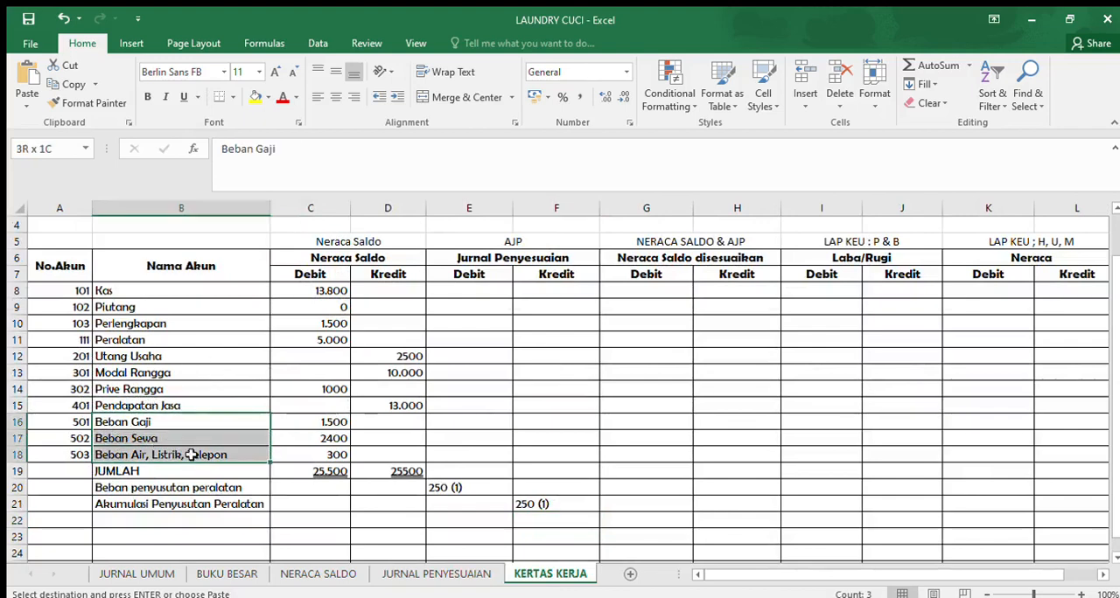
click(140, 522)
key(ctrl+v)
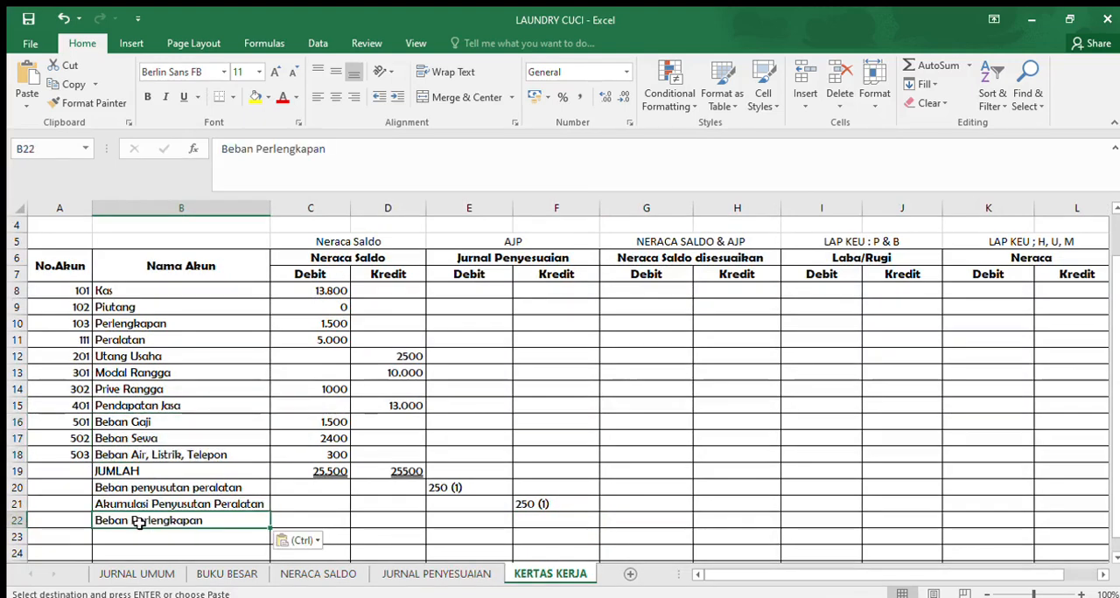
- Enter "700 (2)" as the Jurnal Penyesuaian debit for Beban Perlengkapan in KERTAS KERJA cell E22
click(380, 574)
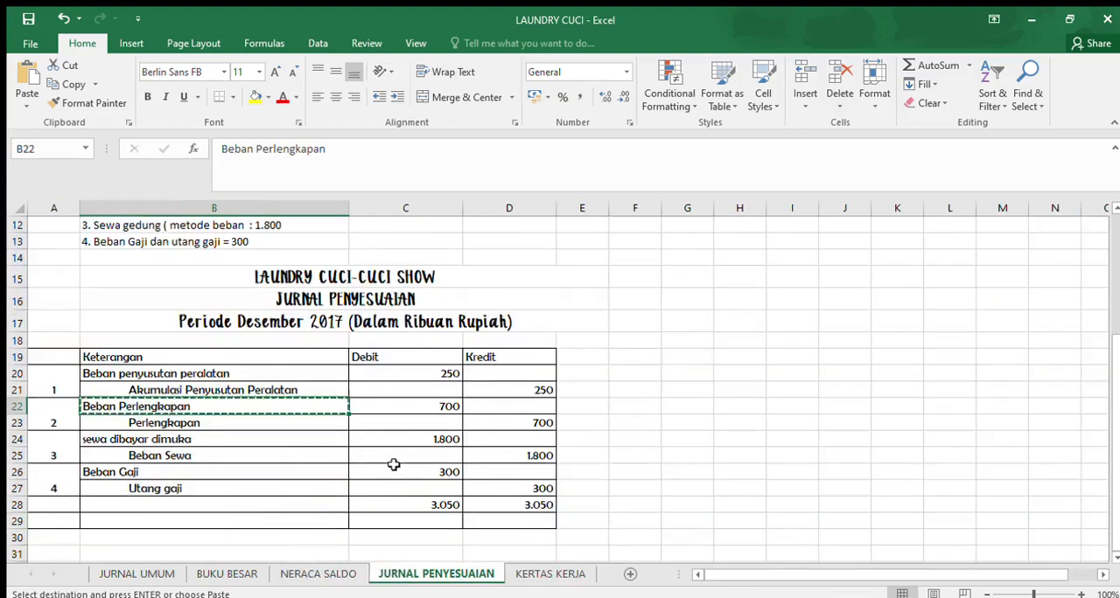
click(536, 574)
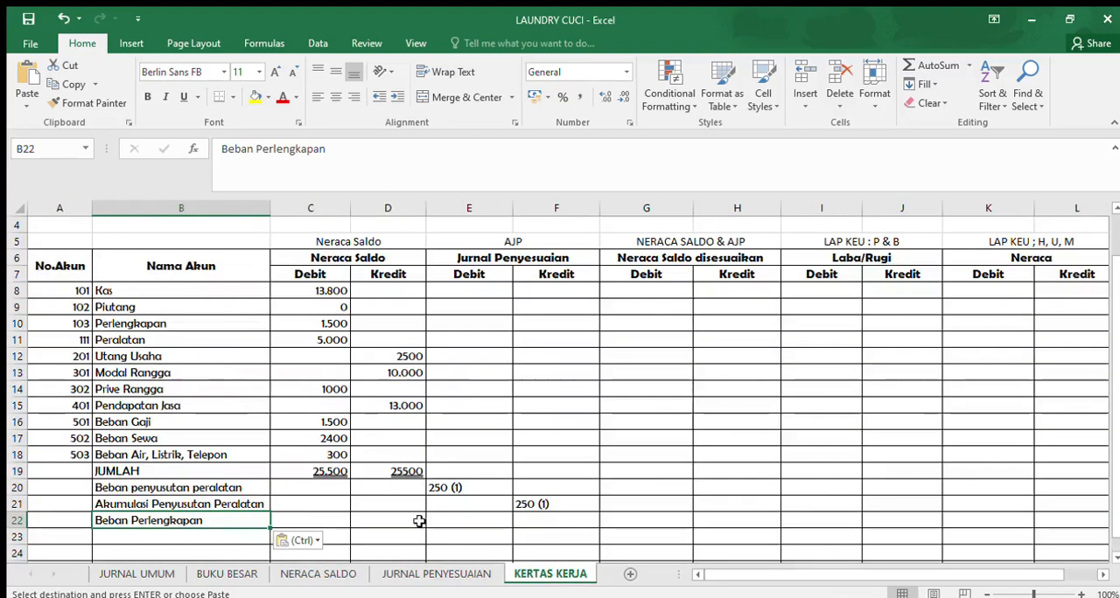
click(449, 520)
text(70)
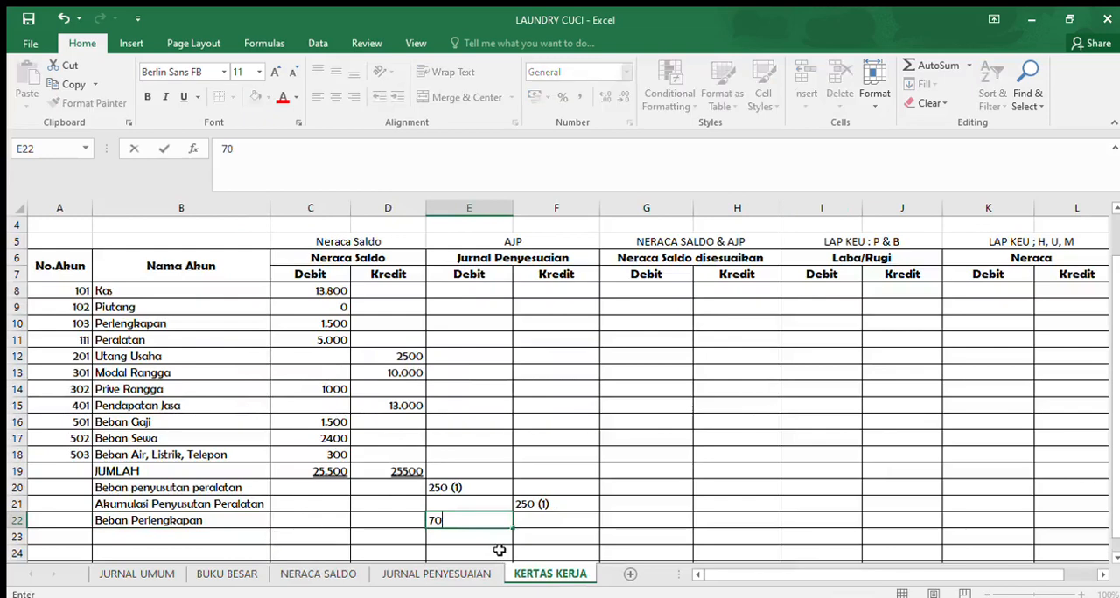
text(0 (2)
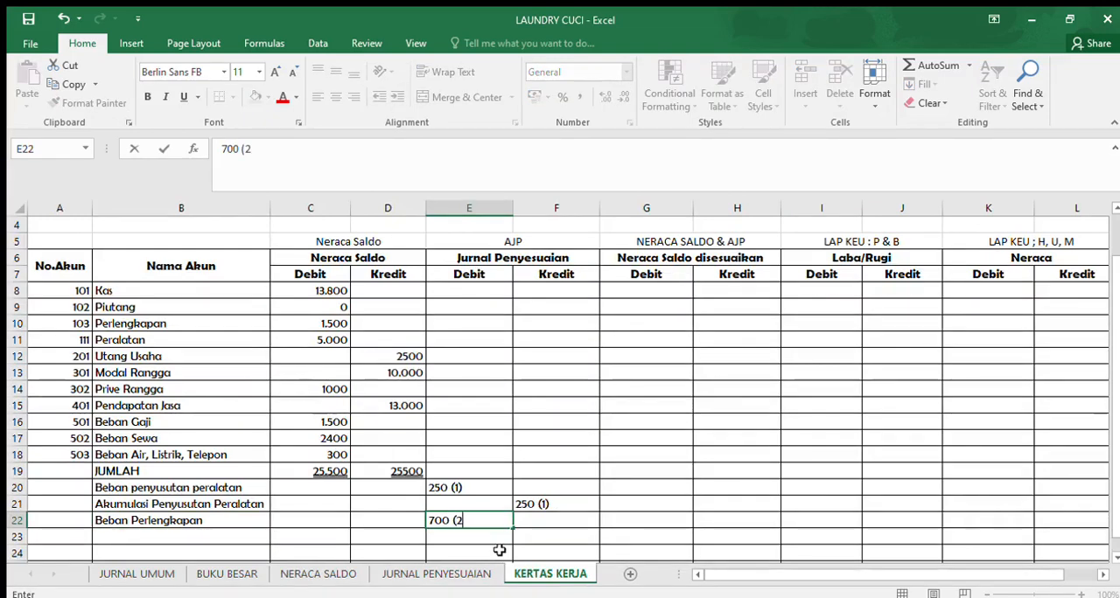
key(Return)
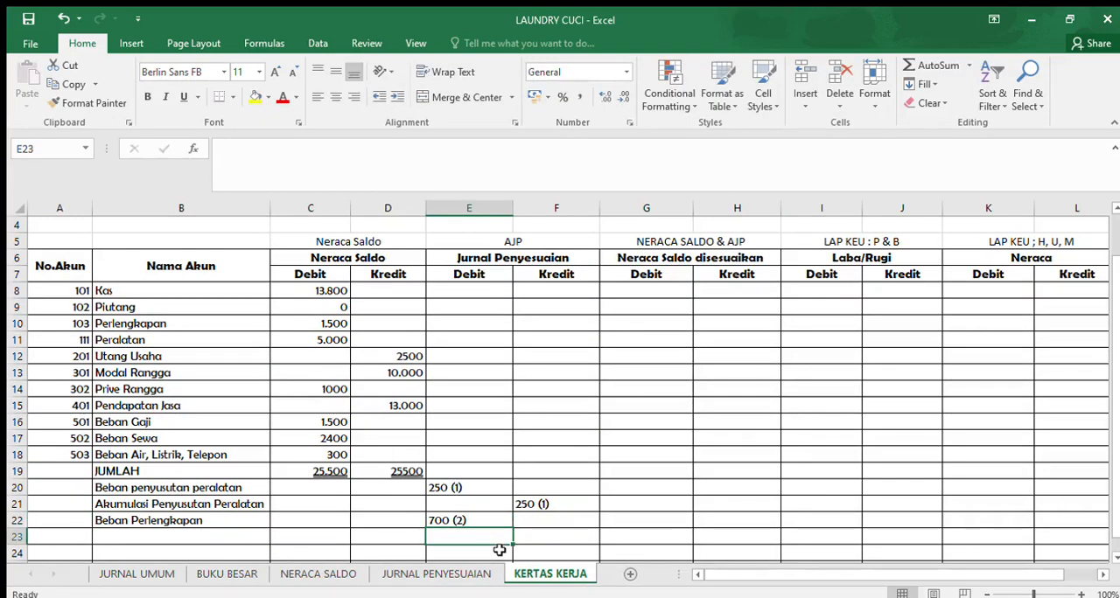
- Enter the second adjusting entry's credit, "700 (2)", in KERTAS KERJA cell F10 on the existing Perlengkapan row
click(461, 576)
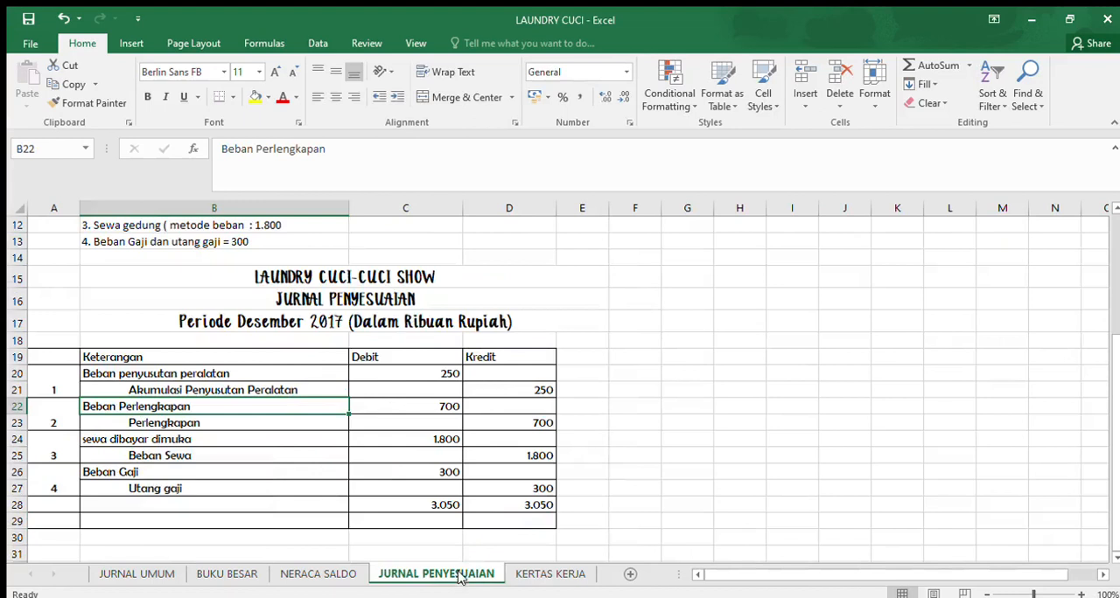
click(238, 423)
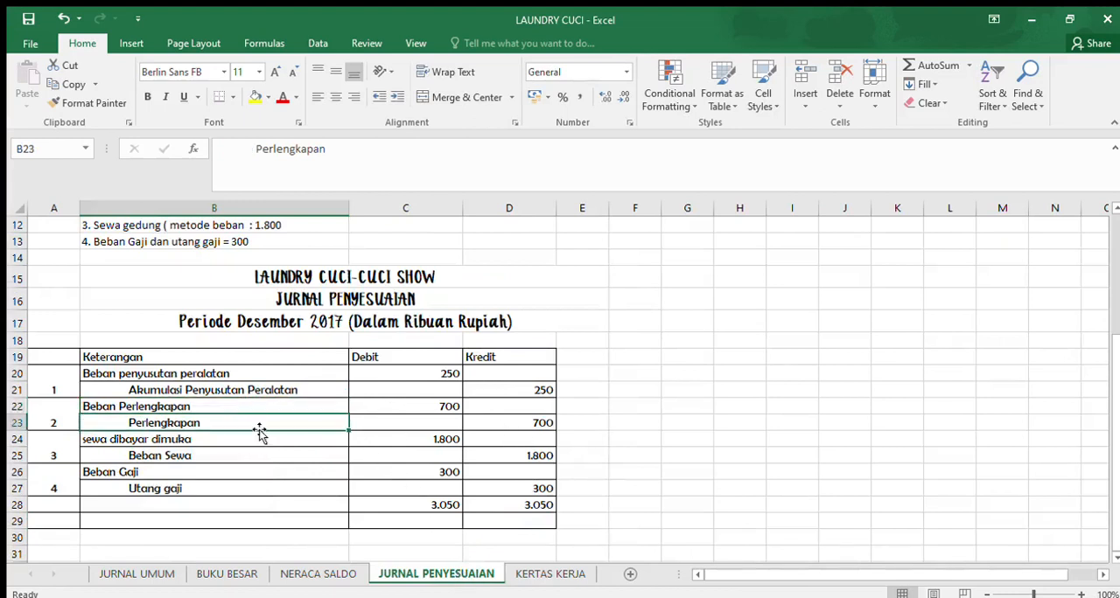
drag(328, 148, 261, 149)
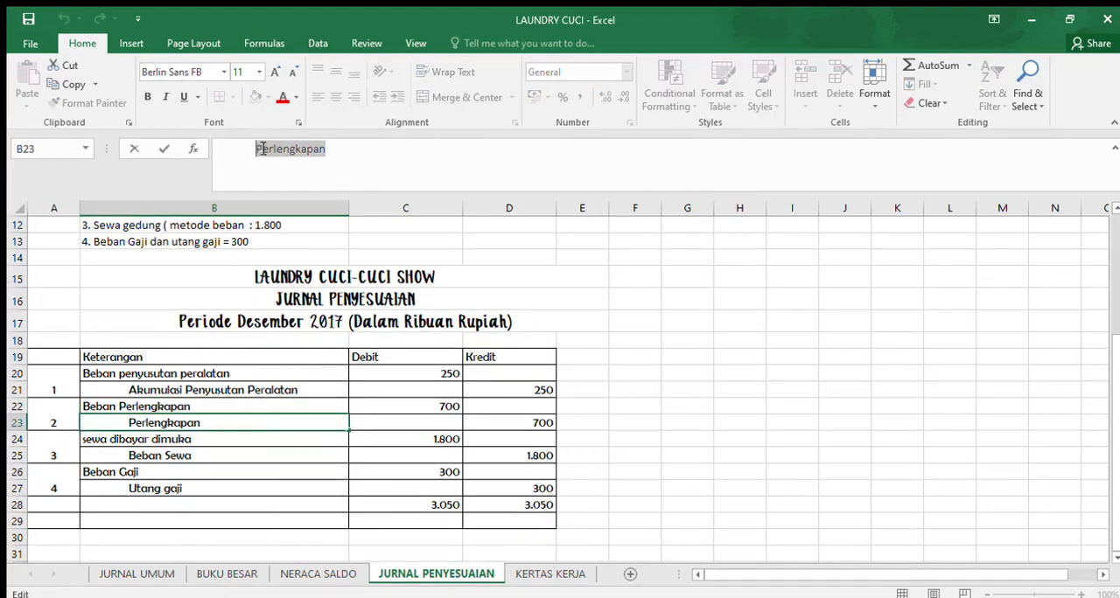
click(535, 424)
click(551, 574)
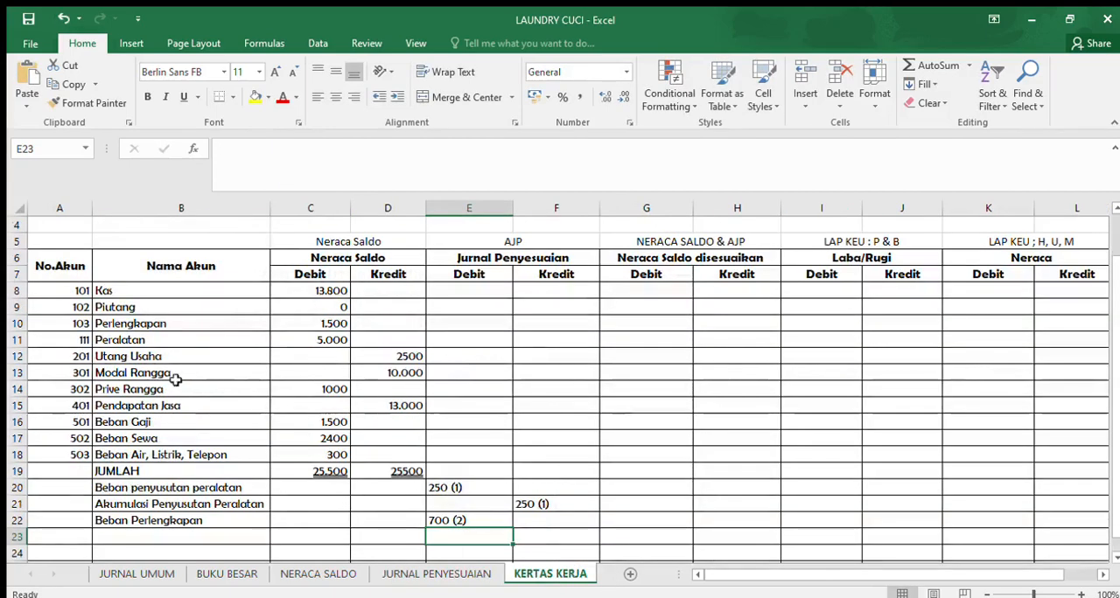
drag(155, 292, 191, 437)
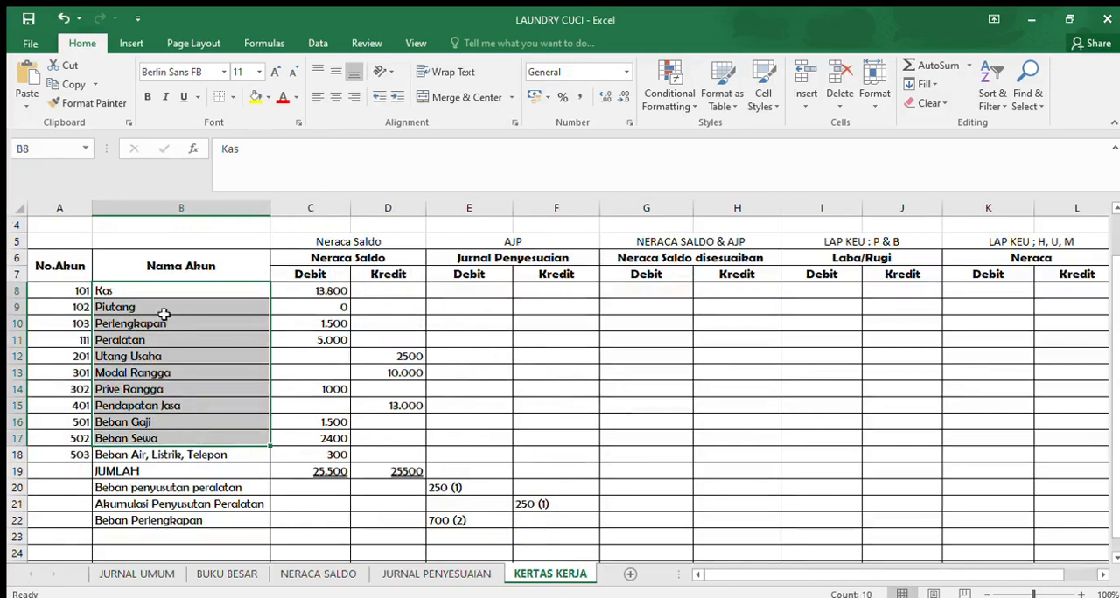
click(162, 323)
click(155, 535)
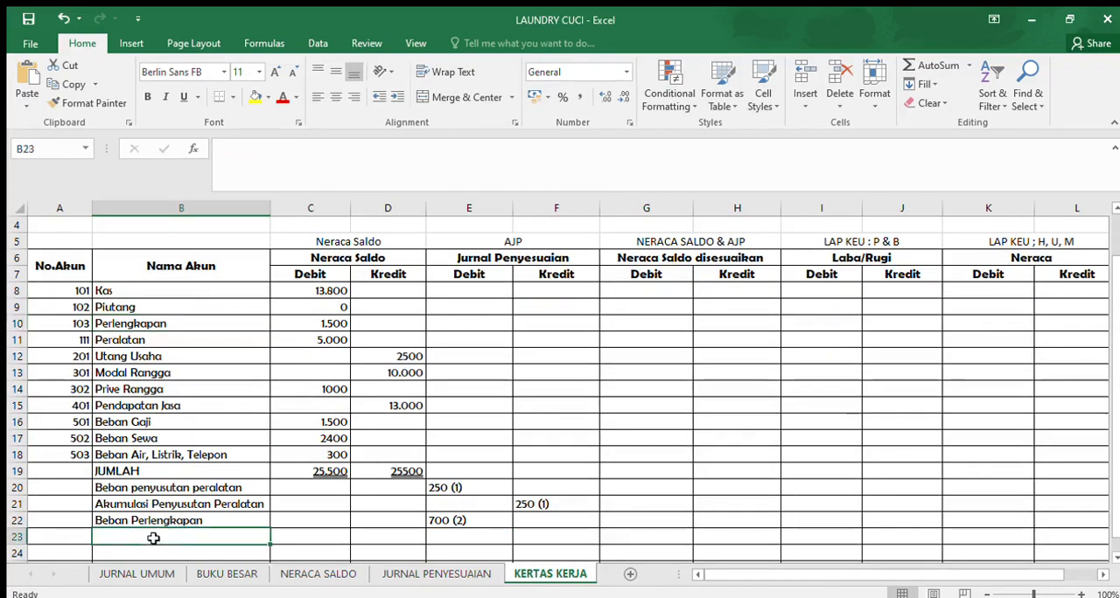
click(19, 338)
click(19, 324)
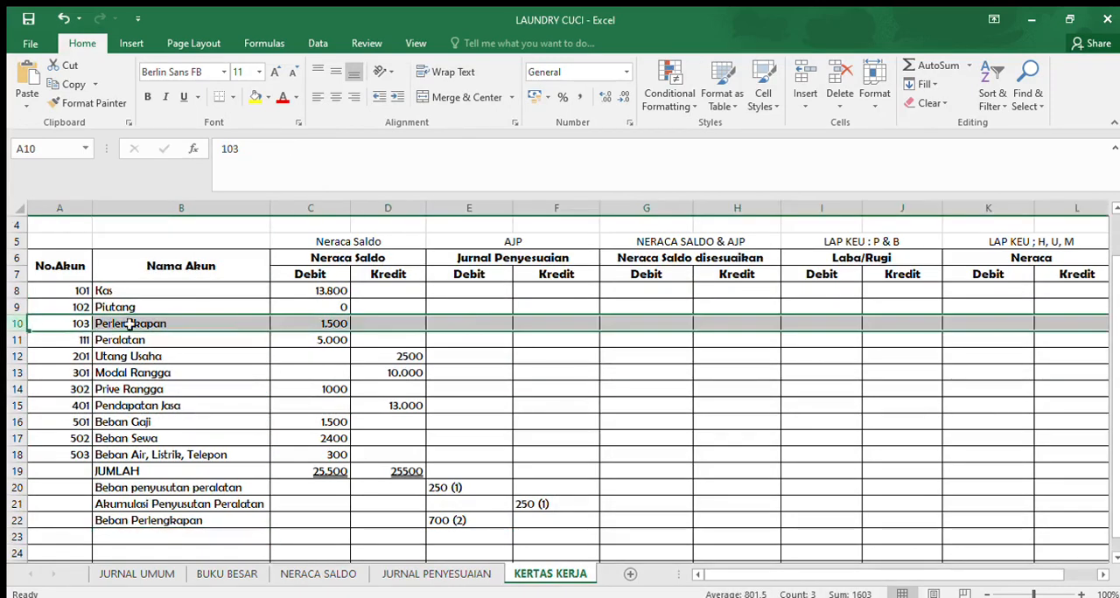
click(536, 323)
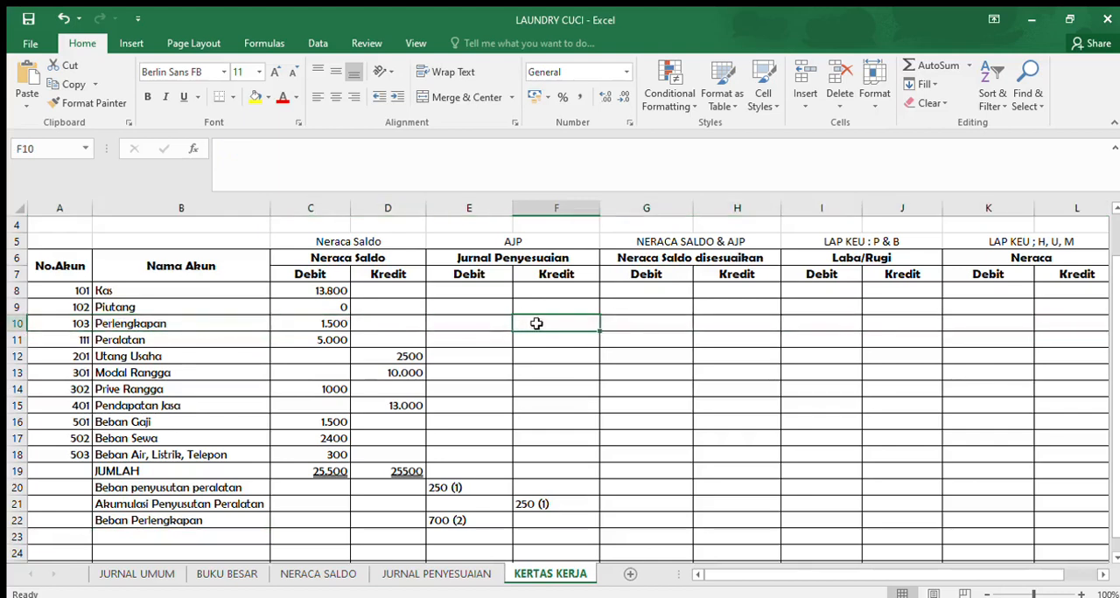
text(700 (2)
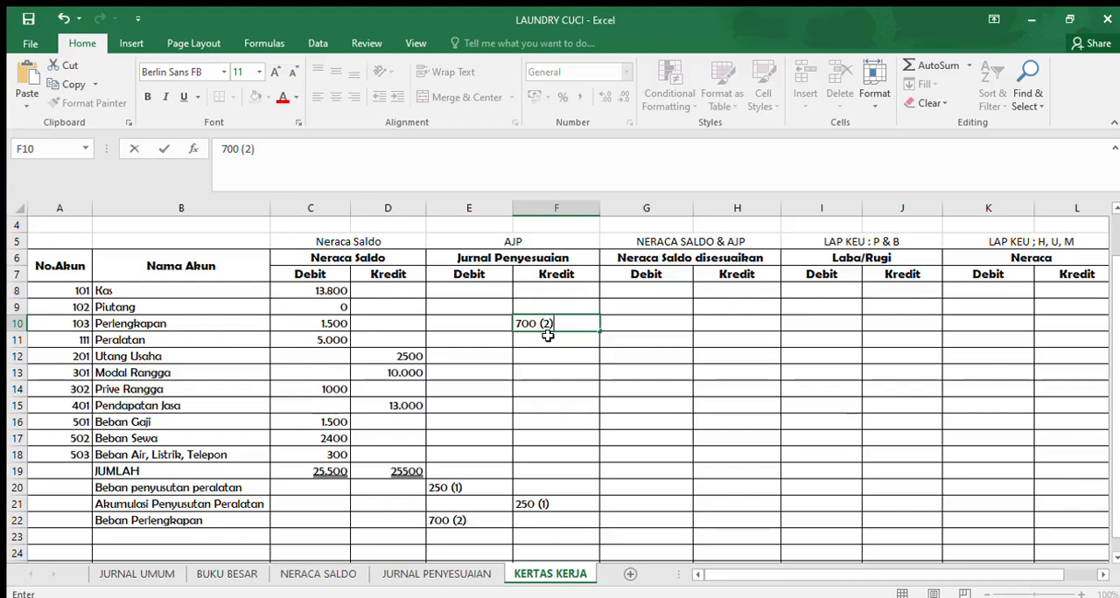
key(Return)
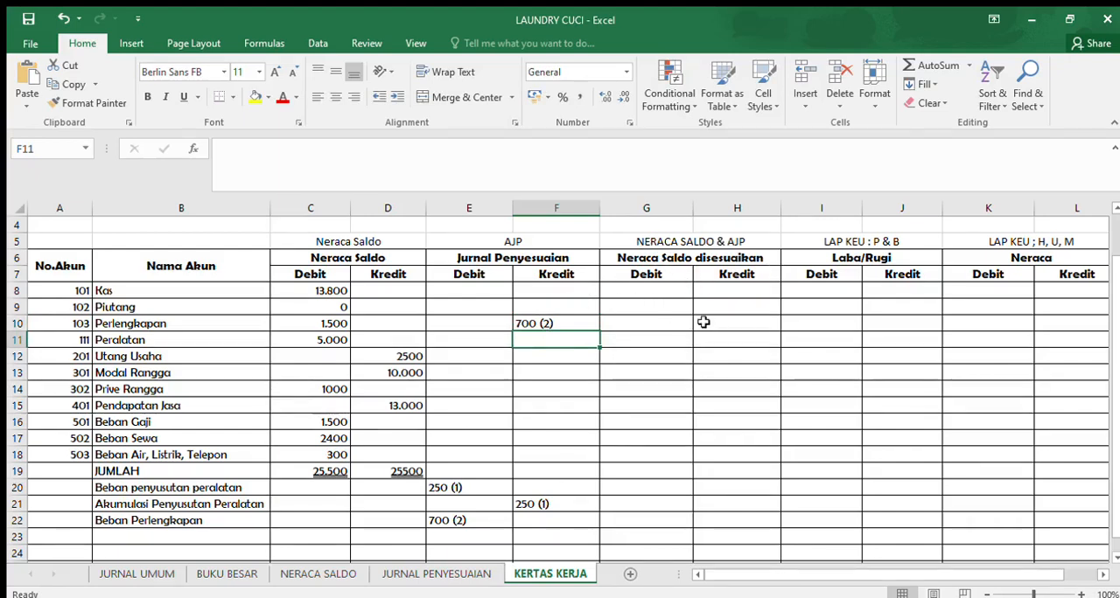
- Examine how the Neraca Saldo and Jurnal Penyesuaian debit and credit columns combine into Neraca Saldo disesuaikan, including the Perlengkapan row
click(660, 240)
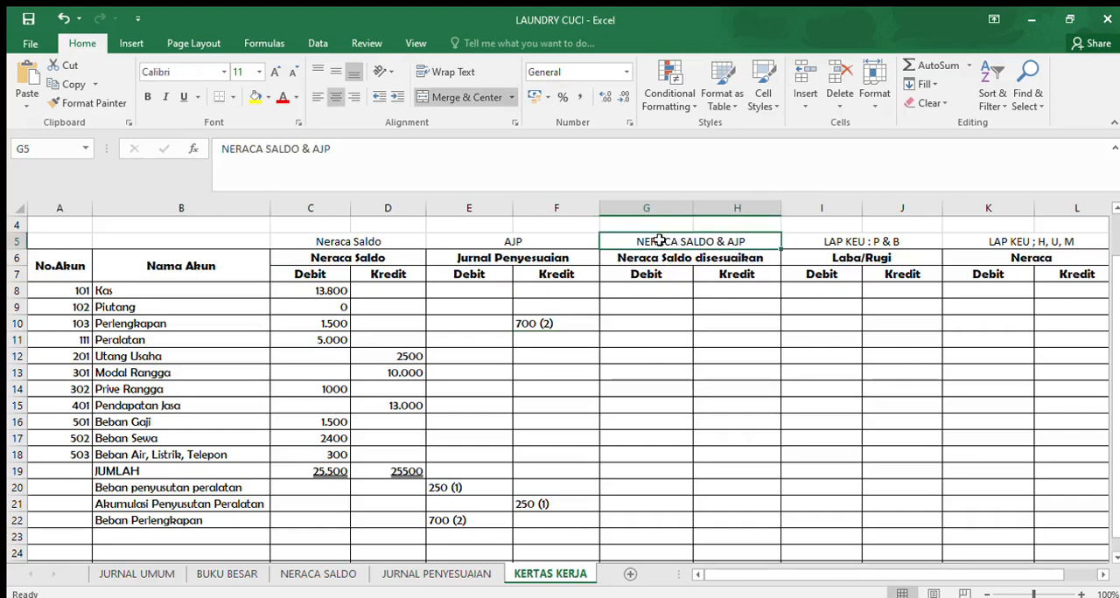
click(521, 242)
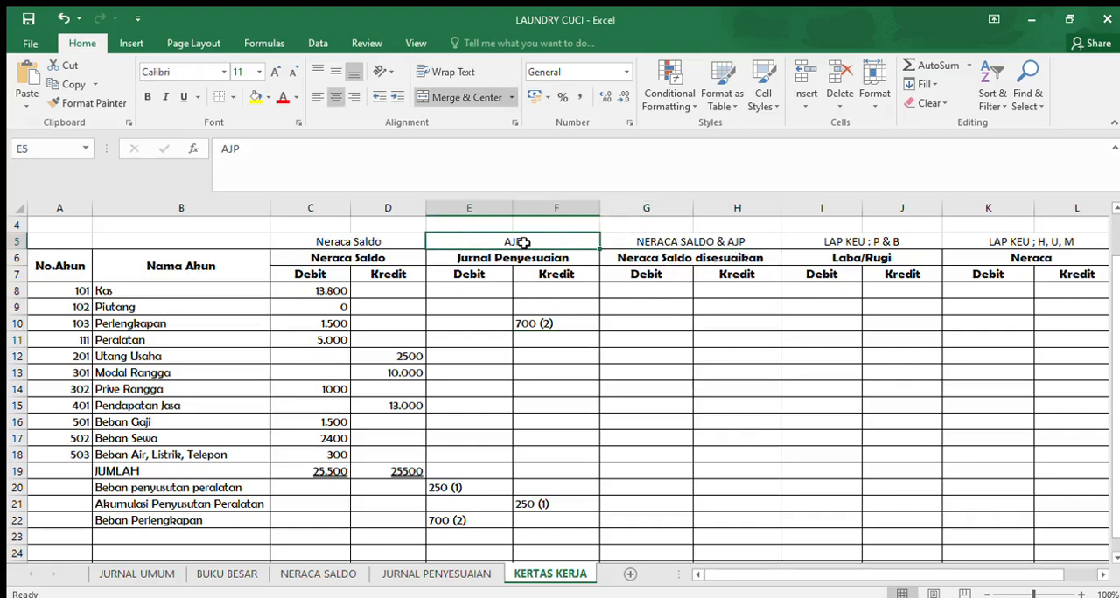
click(354, 244)
click(477, 239)
click(298, 256)
drag(327, 274, 385, 453)
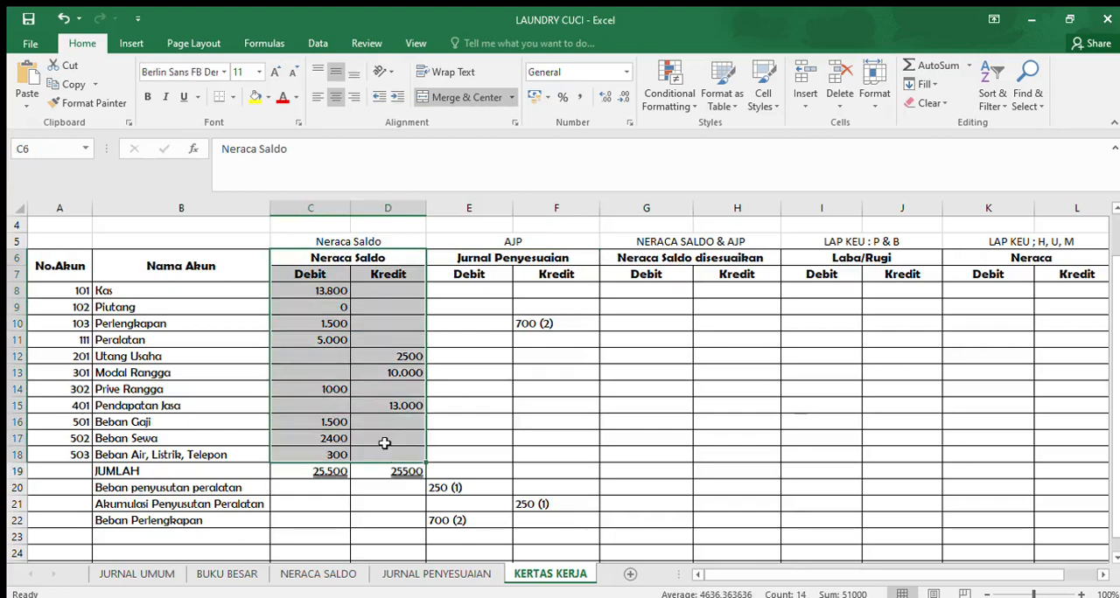
drag(480, 313, 533, 523)
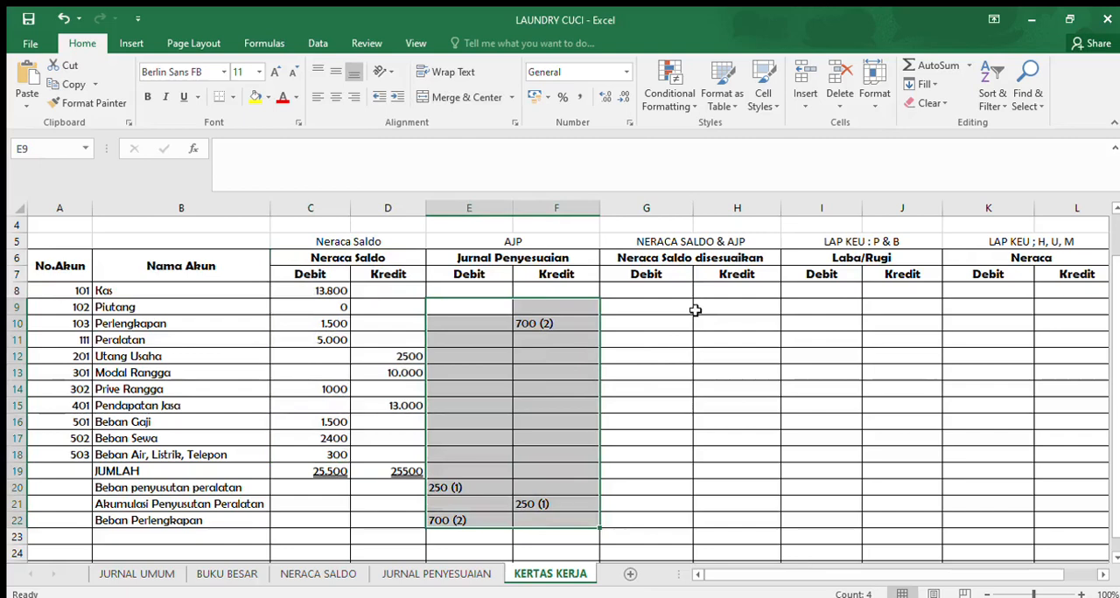
click(321, 303)
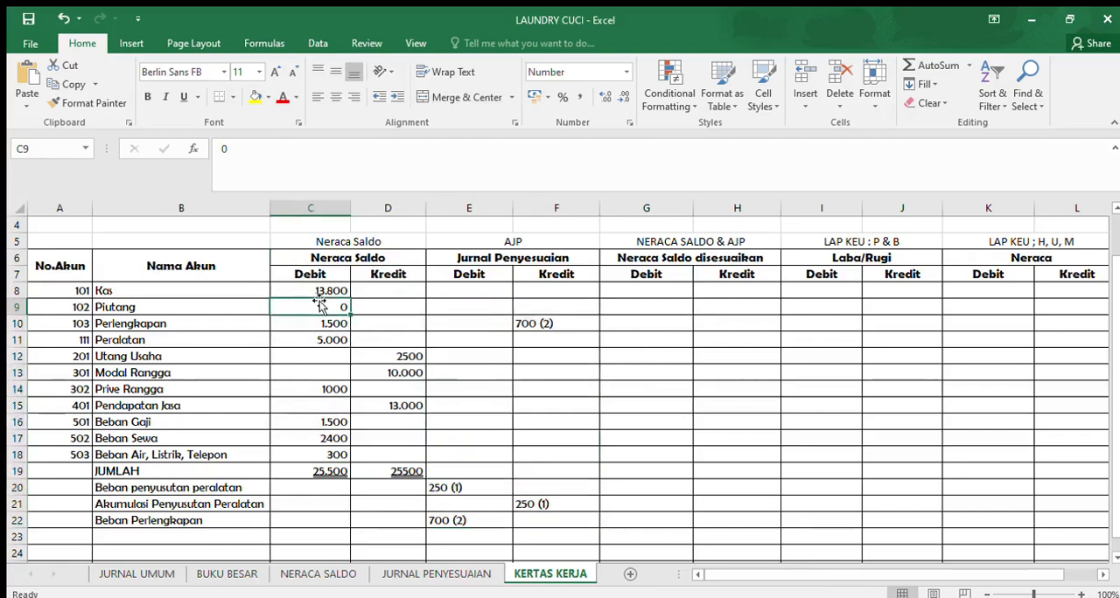
click(483, 329)
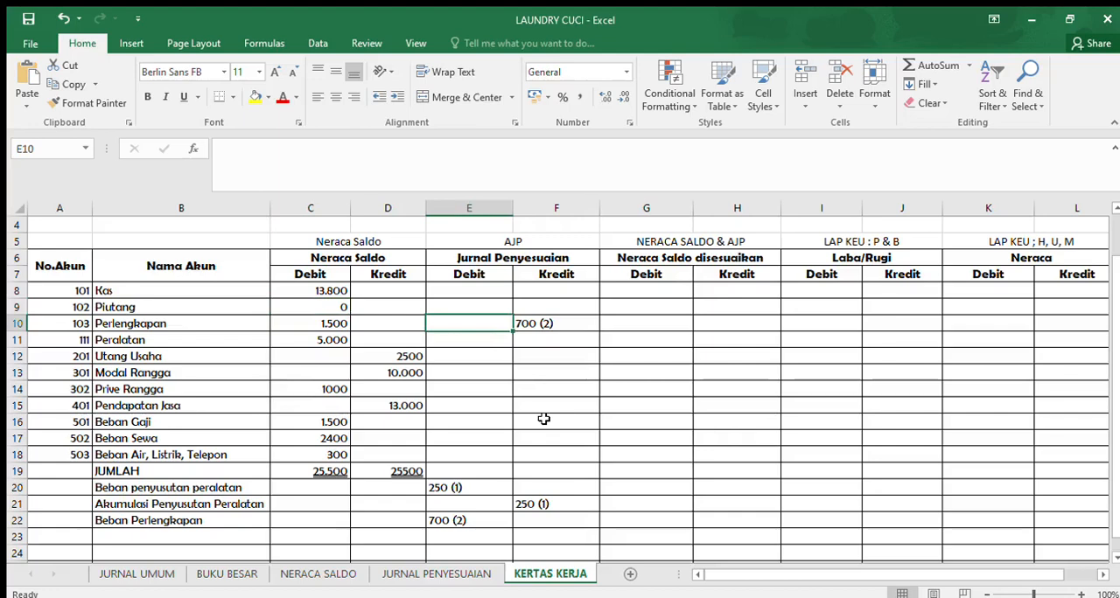
click(338, 324)
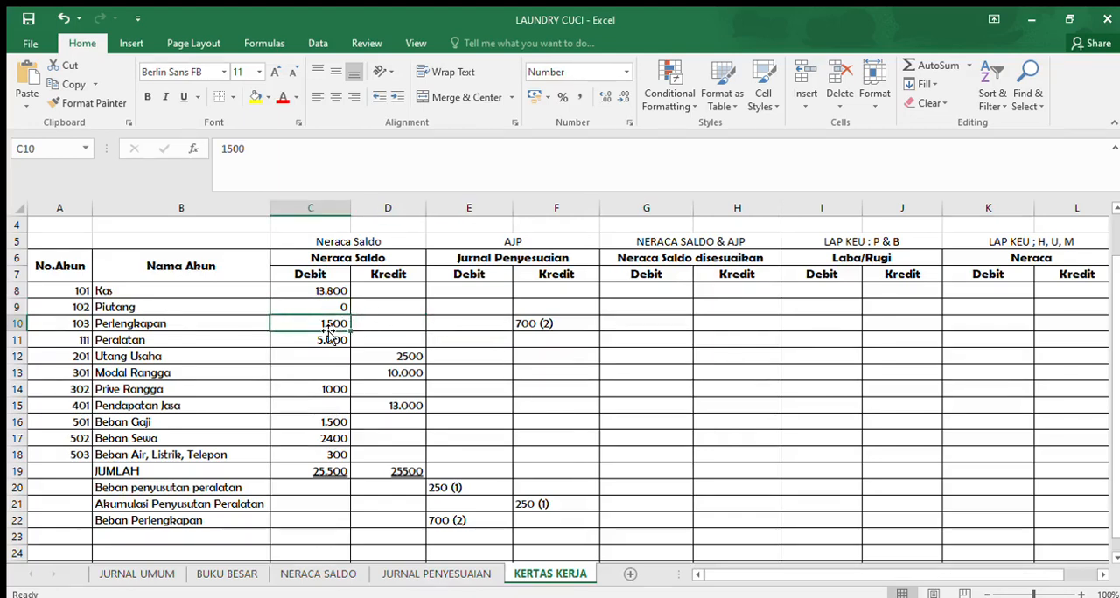
click(315, 208)
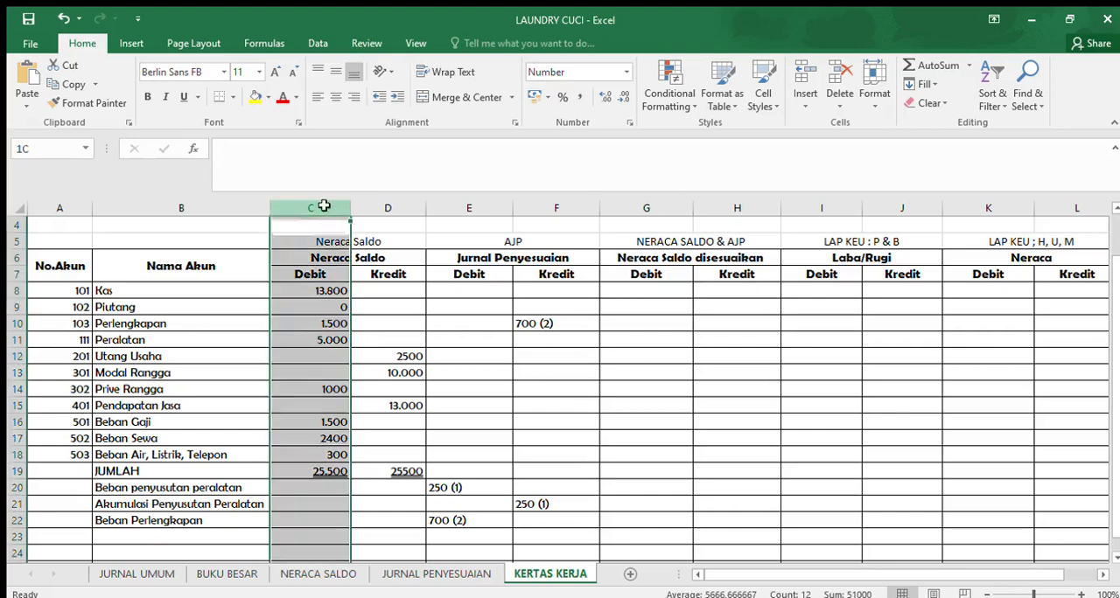
click(470, 212)
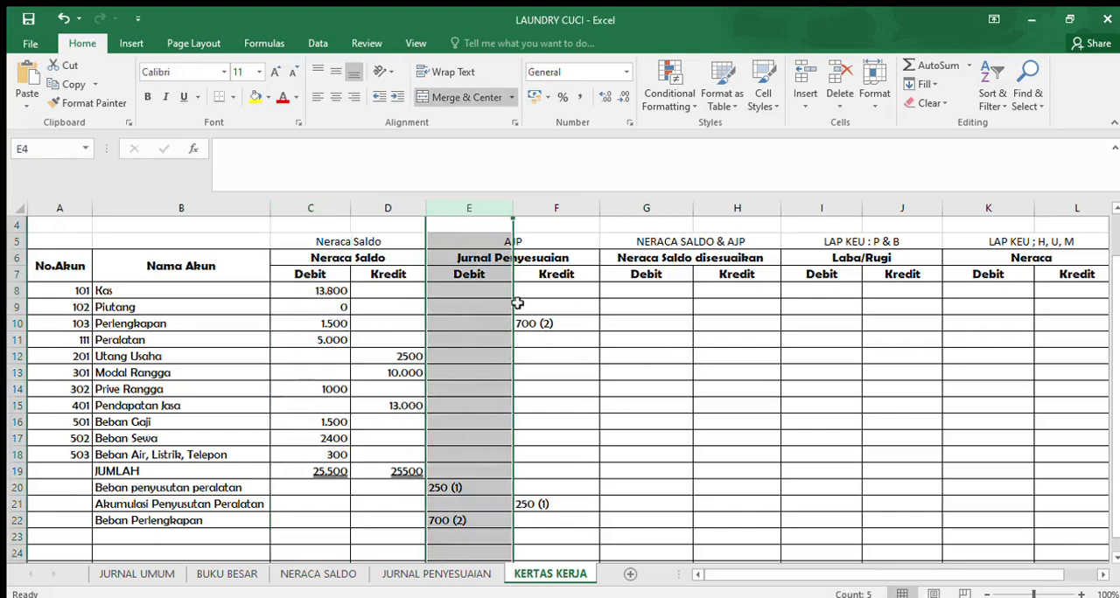
- Compare the Neraca Saldo debit and credit columns with the Jurnal Penyesuaian credit column on the KERTAS KERJA sheet
click(394, 213)
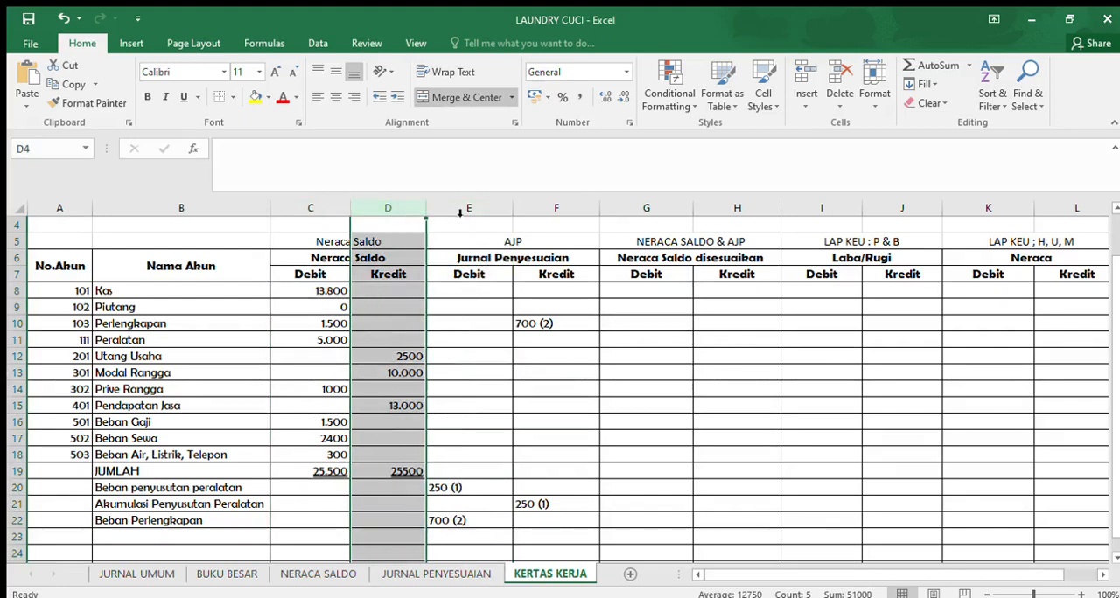
click(556, 212)
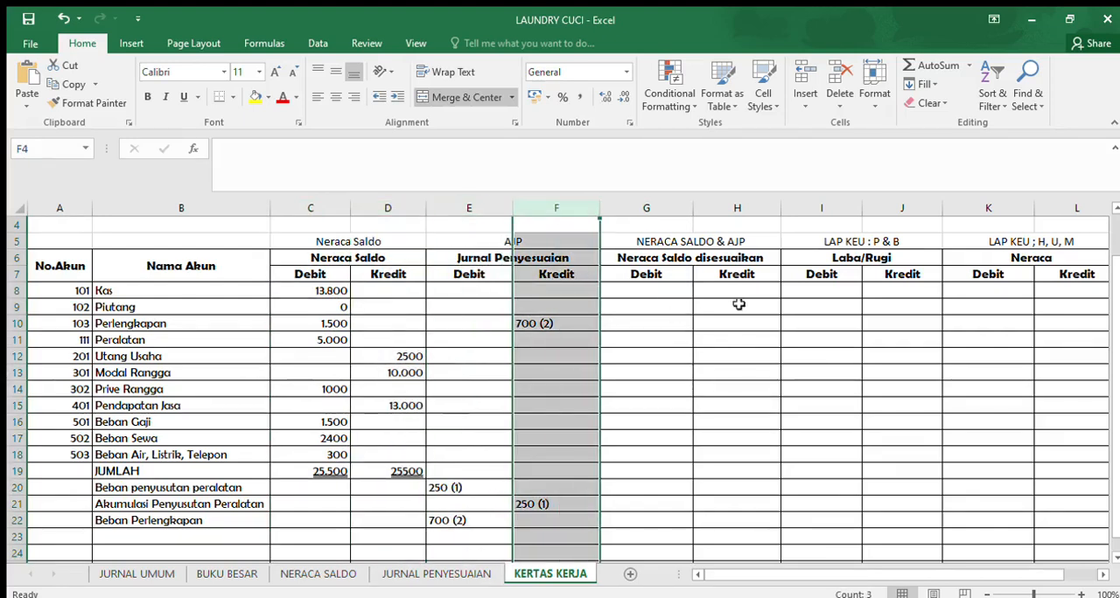
click(335, 213)
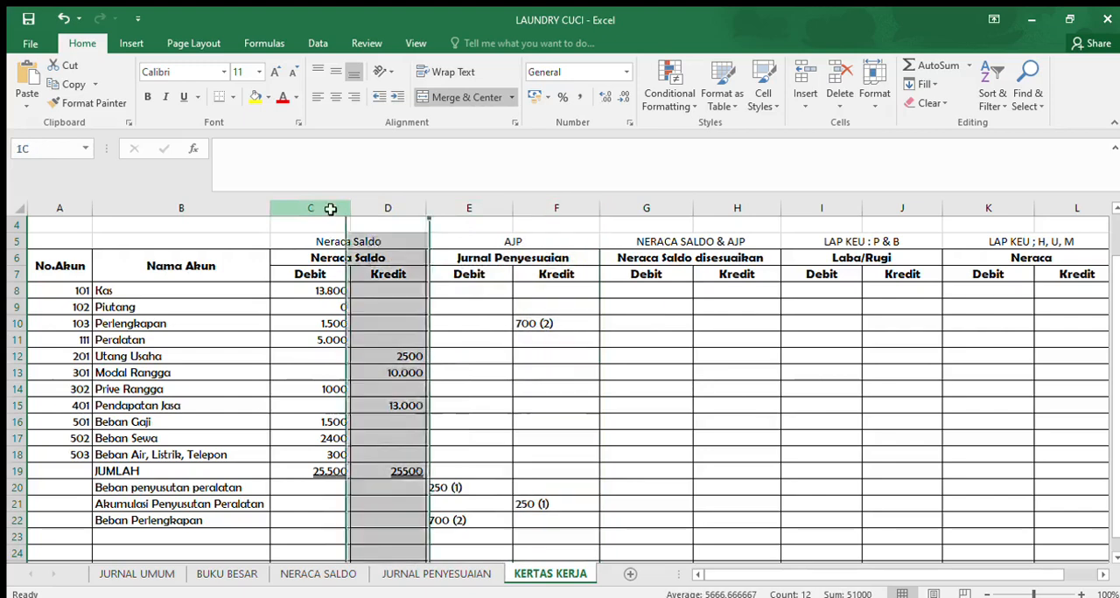
click(555, 208)
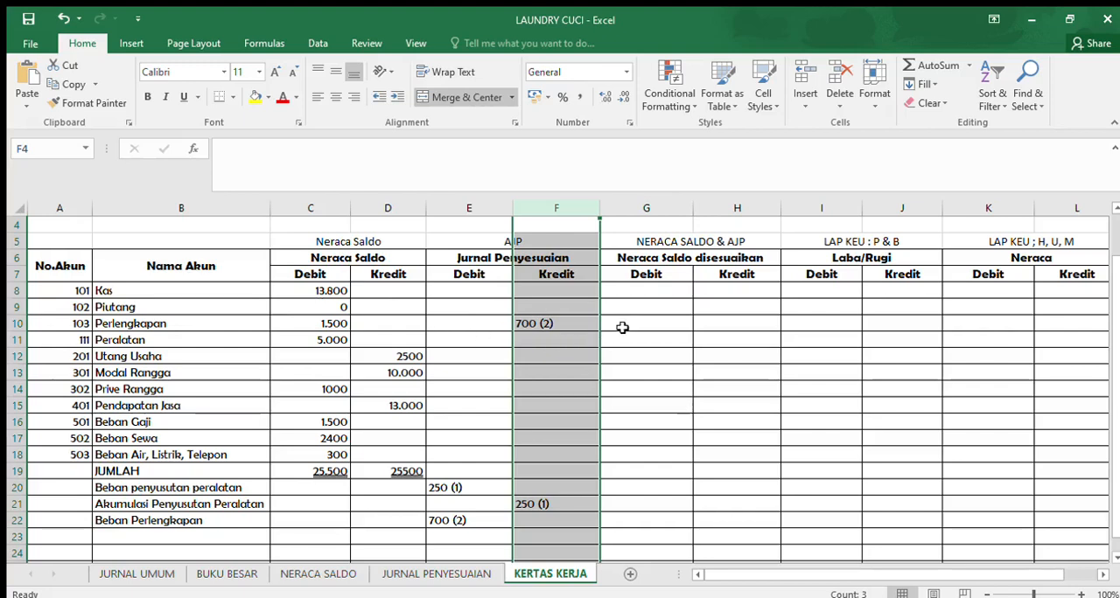
- Enter the Neraca Saldo disesuaikan debits 13.800 for Kas in G8 and 0 for Piutang in G9
click(16, 291)
click(328, 291)
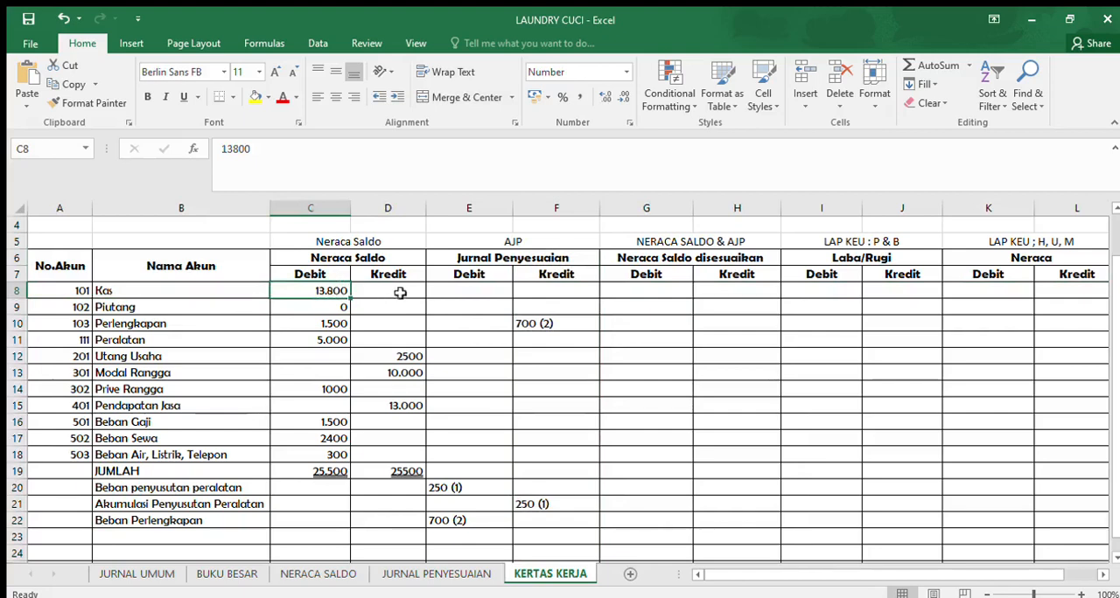
drag(458, 288, 562, 286)
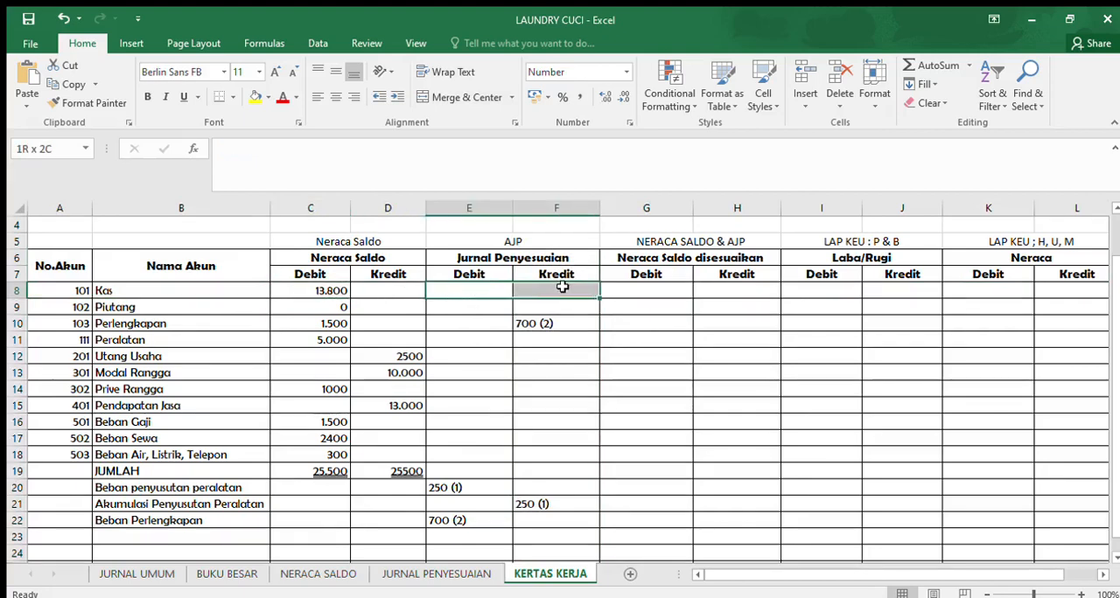
click(624, 285)
text(13.800)
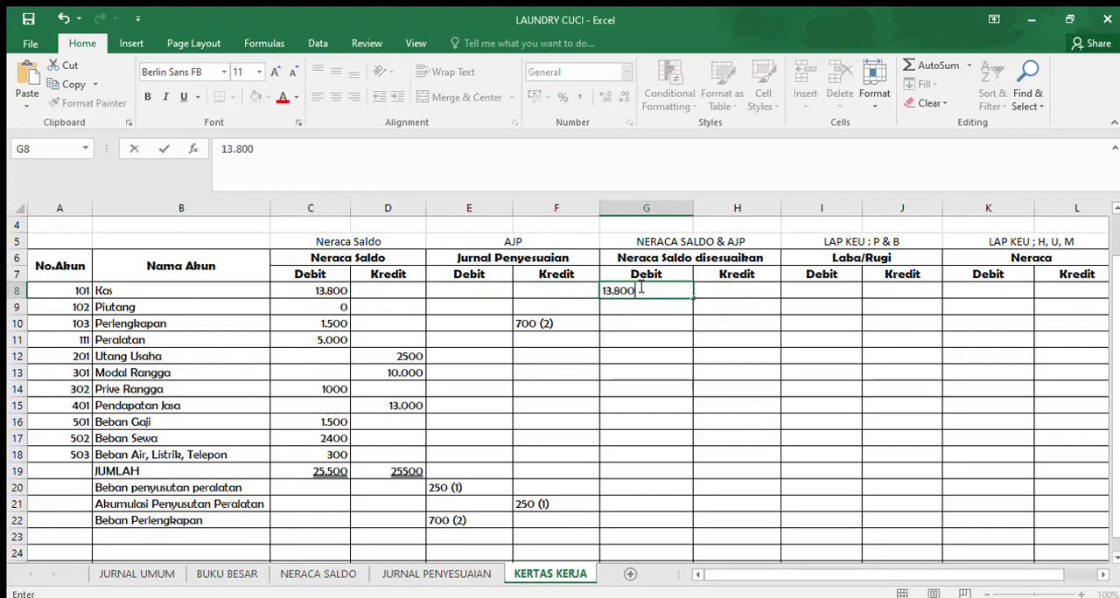
key(Return)
text(0)
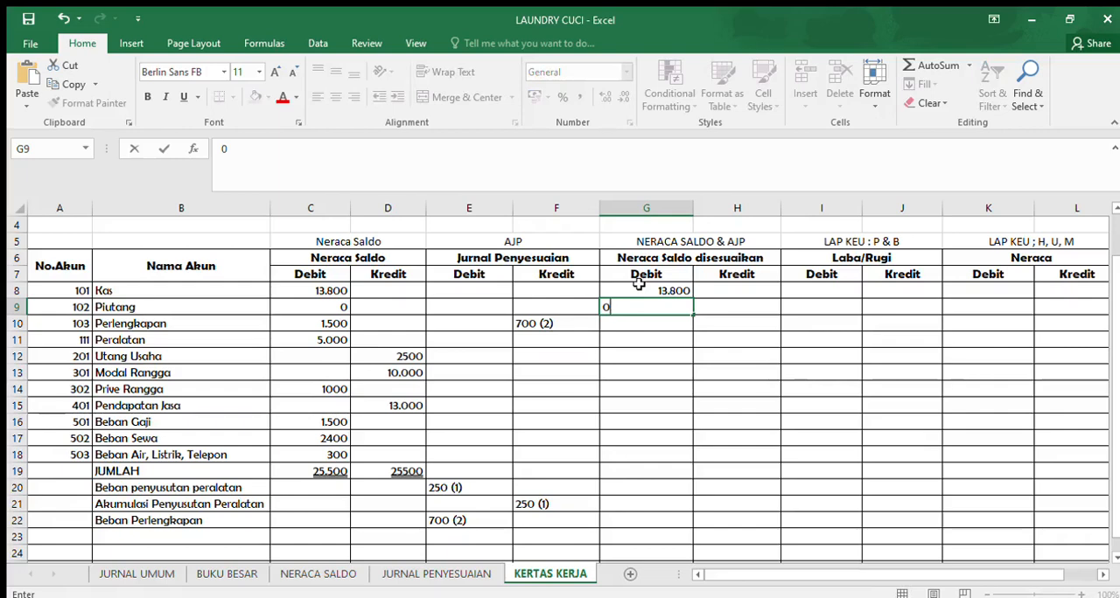
key(Return)
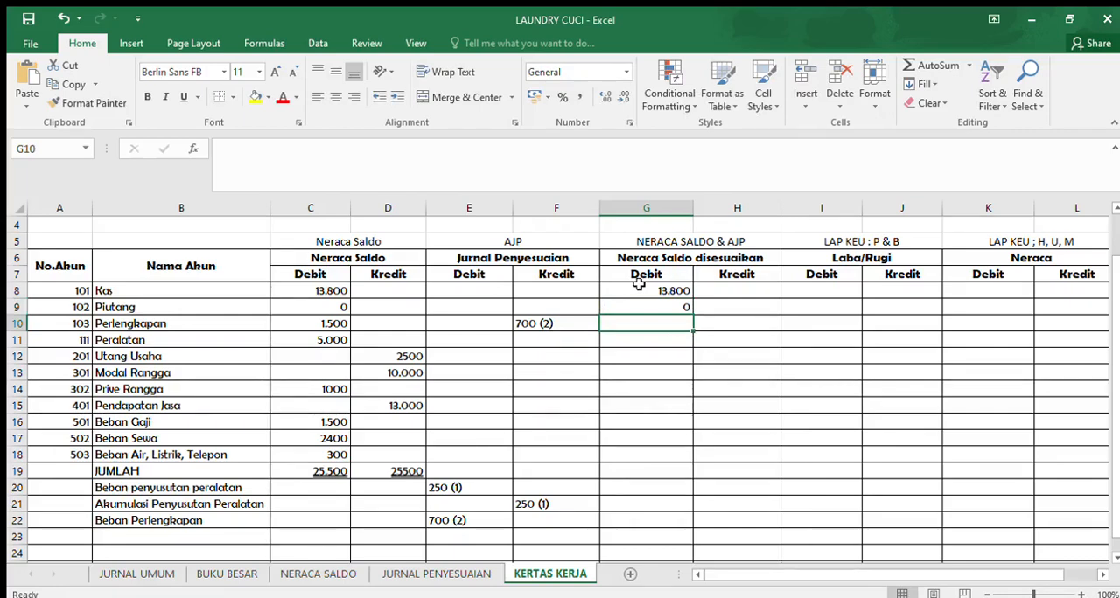
- Highlight the Perlengkapan row's Neraca Saldo debit in C10 and its adjustment credit in F10 with yellow fill
key(Left)
key(Left)
key(Left)
key(Left)
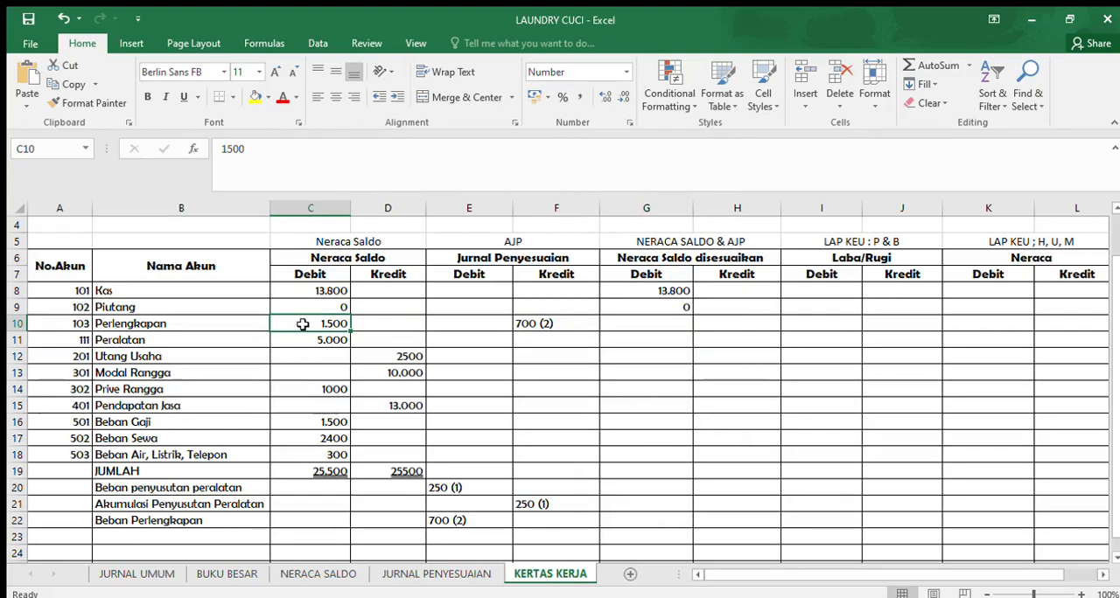
click(255, 97)
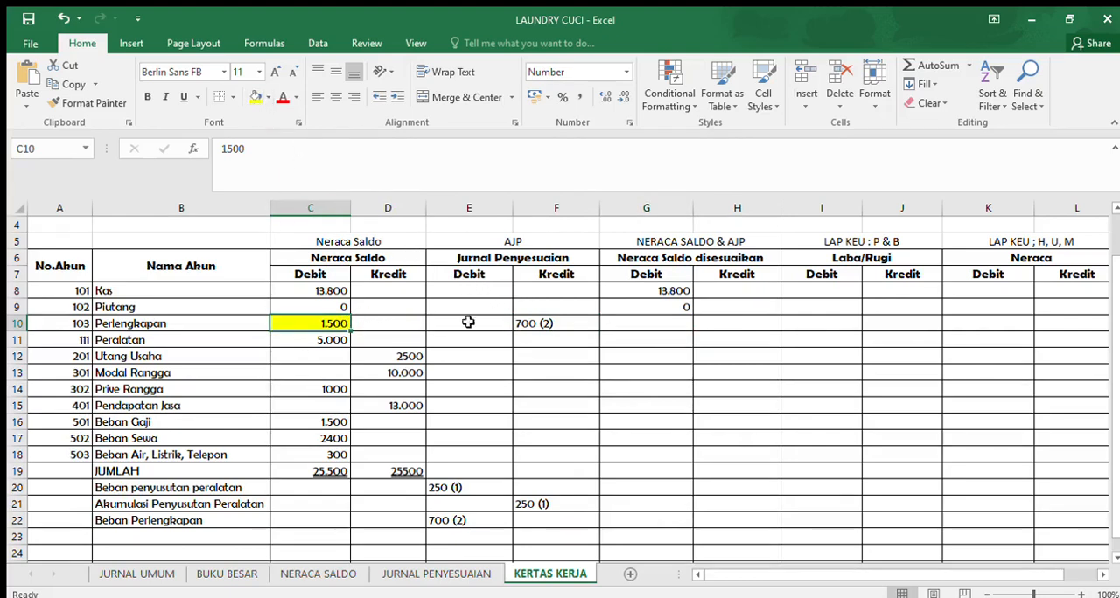
click(522, 322)
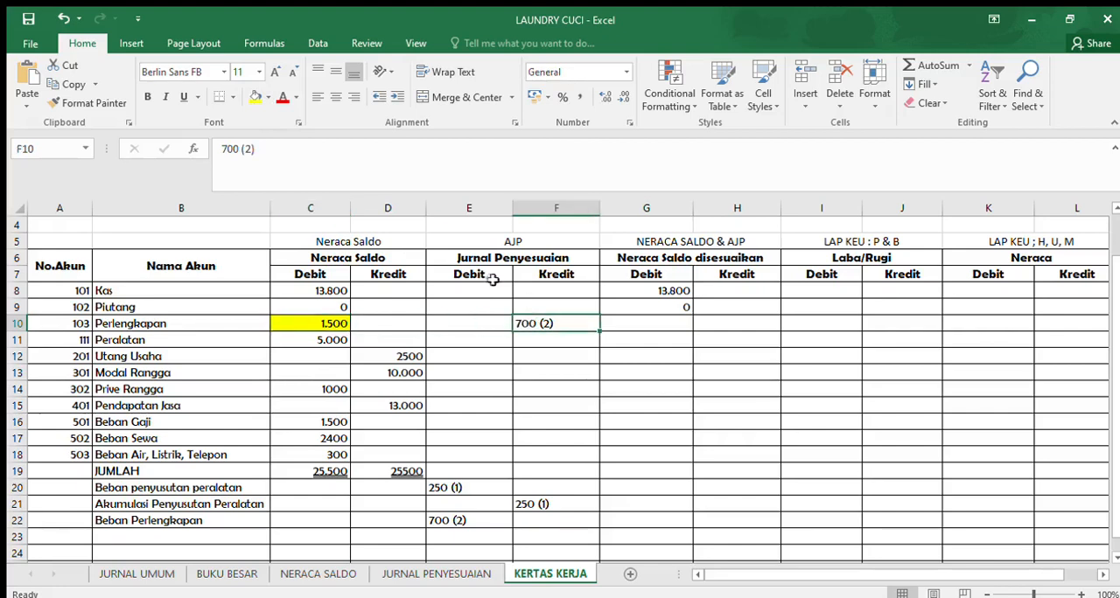
click(248, 98)
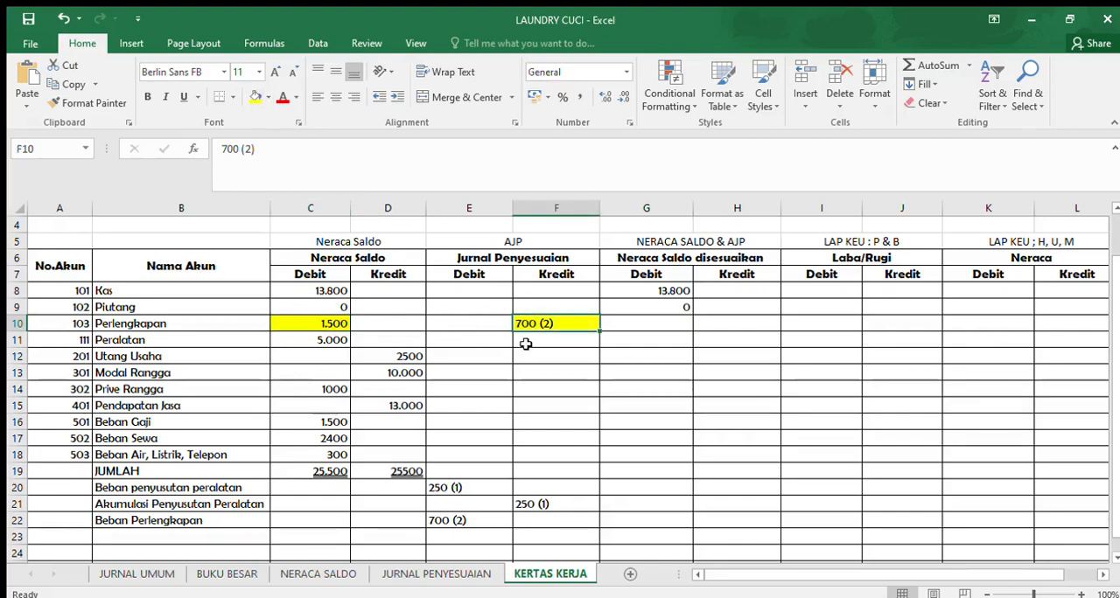
- Enter 800 as the Neraca Saldo disesuaikan debit for Perlengkapan in cell G10
click(658, 325)
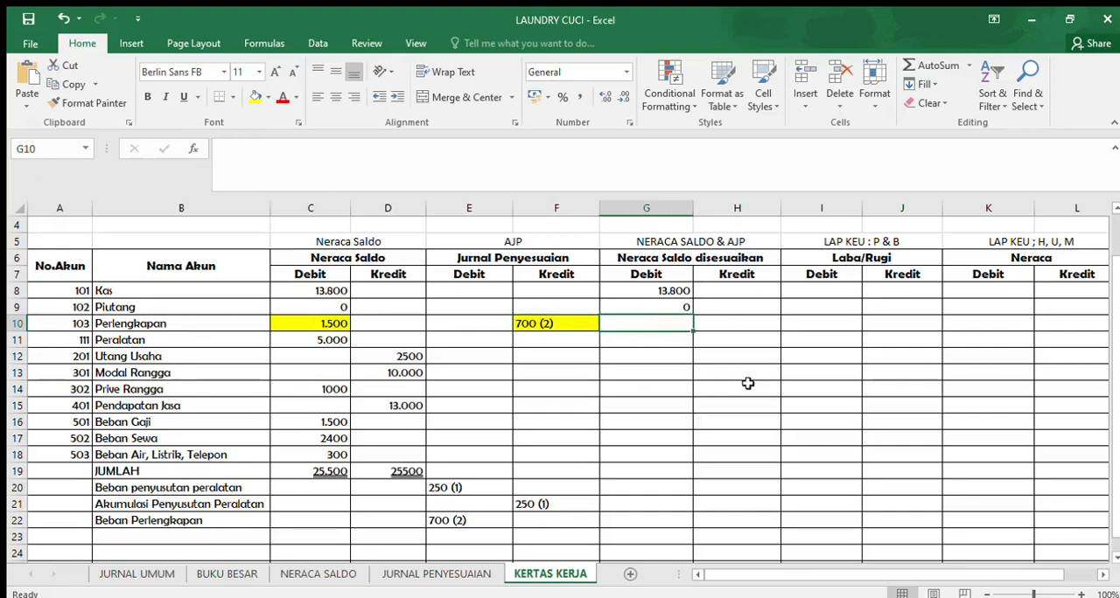
text(800)
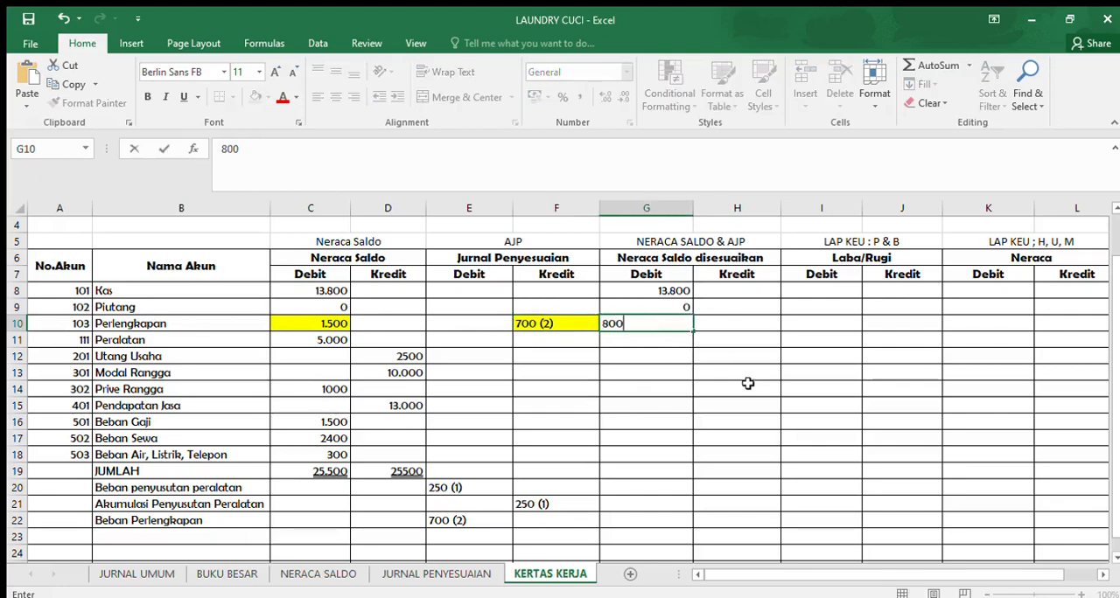
key(Return)
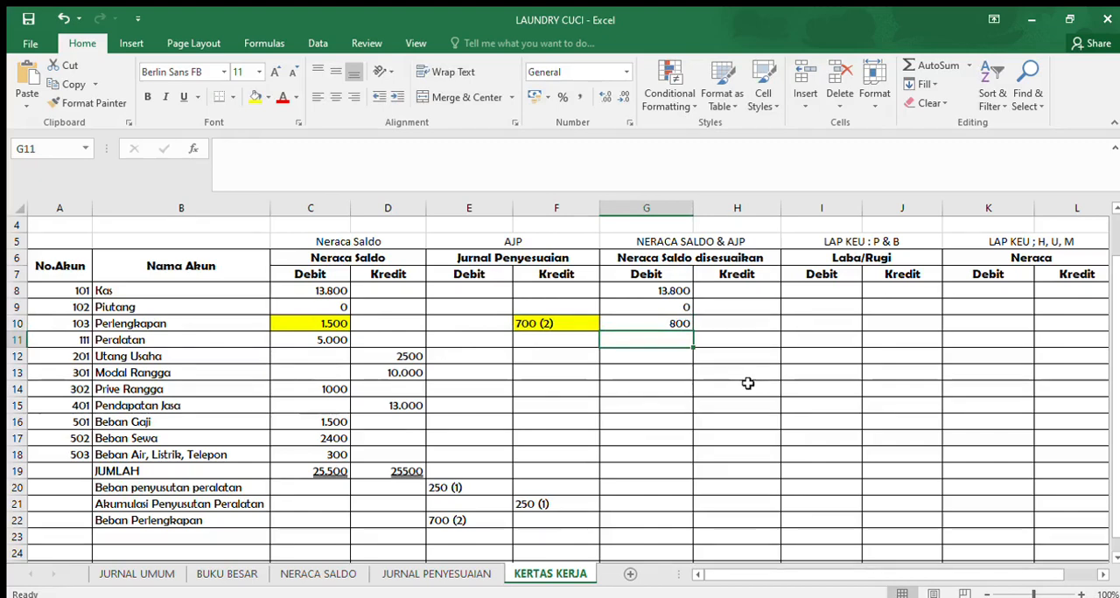
- Label row 23 below Beban Perlengkapan as "TOTAL" in the Nama Akun column, cell B23
drag(455, 537, 570, 535)
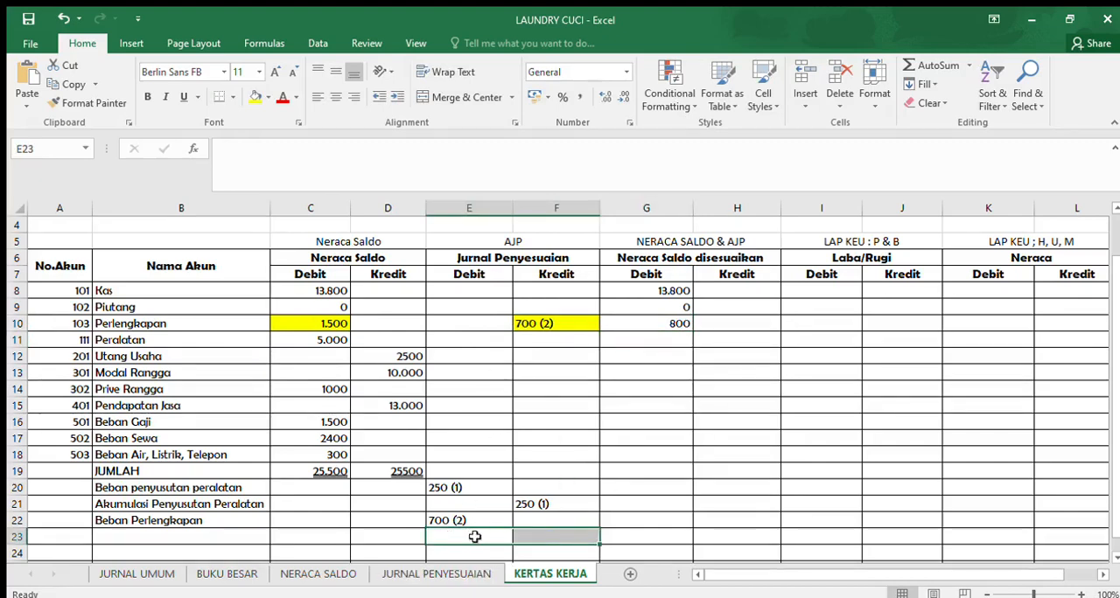
click(190, 538)
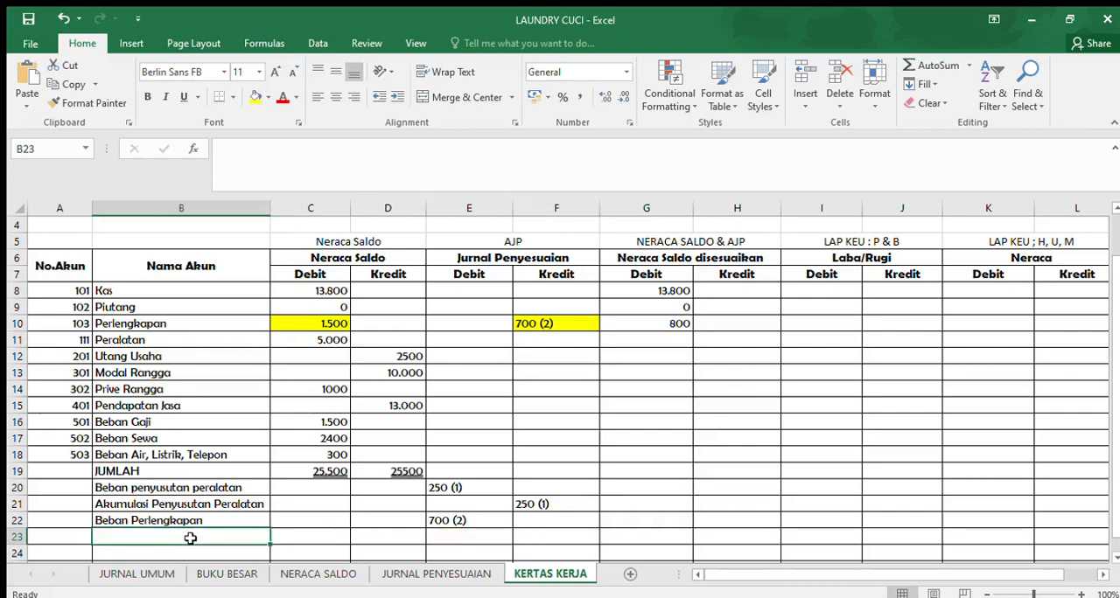
text(TOTAL)
key(Tab)
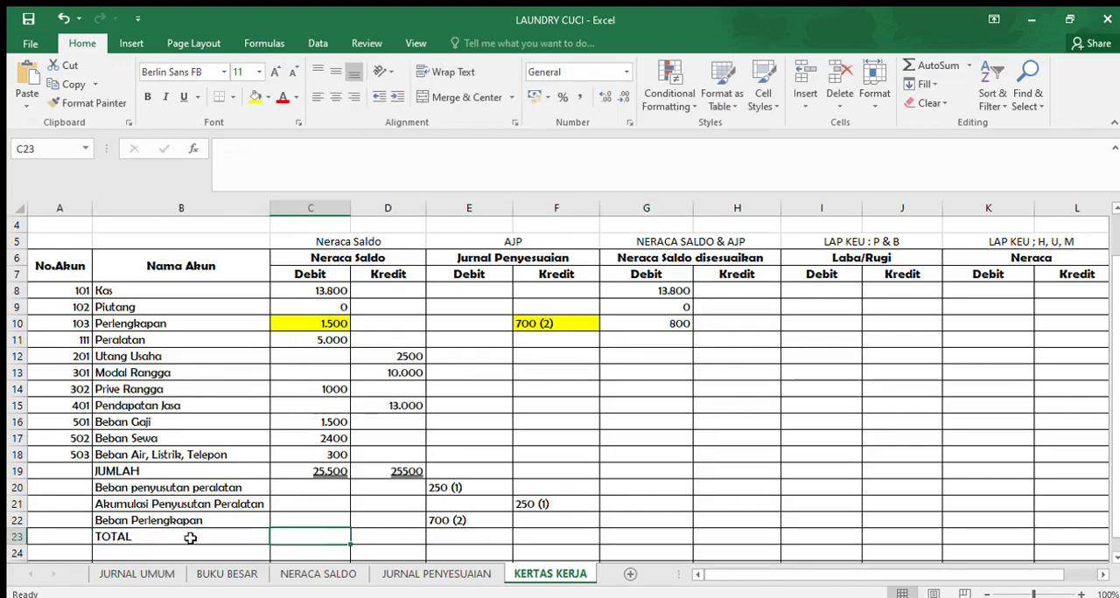
- Review the debit and credit amounts on the JURNAL PENYESUAIAN sheet against the KERTAS KERJA TOTAL row's adjustment and adjusted-balance cells
click(374, 571)
drag(412, 509, 545, 500)
click(550, 574)
drag(443, 532, 553, 536)
drag(621, 542, 742, 535)
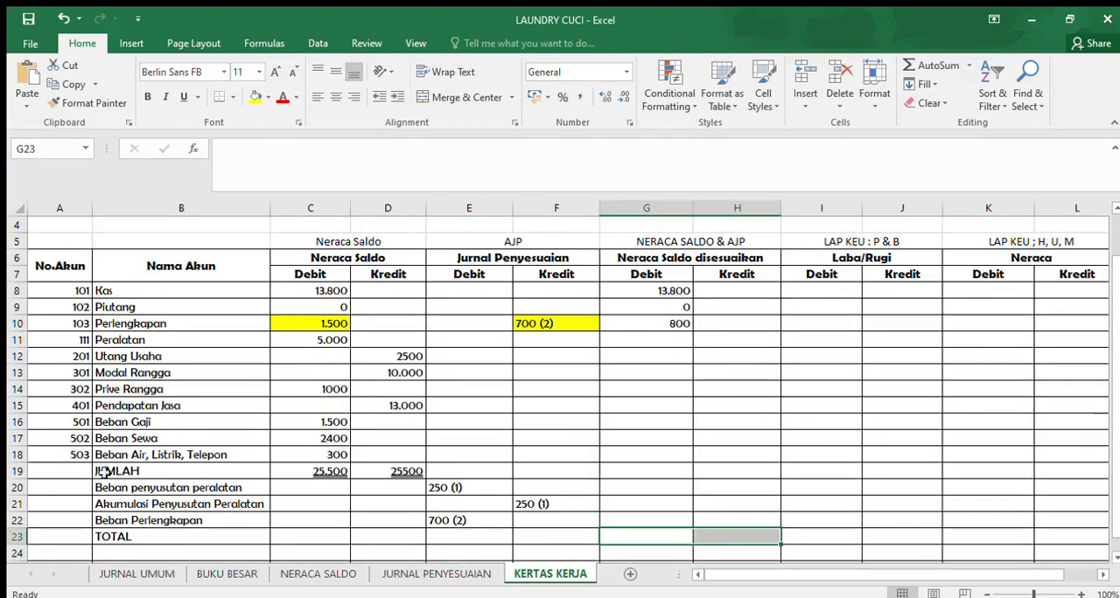
- Format the whole JUMLAH row 19 with black fill and white text
click(17, 471)
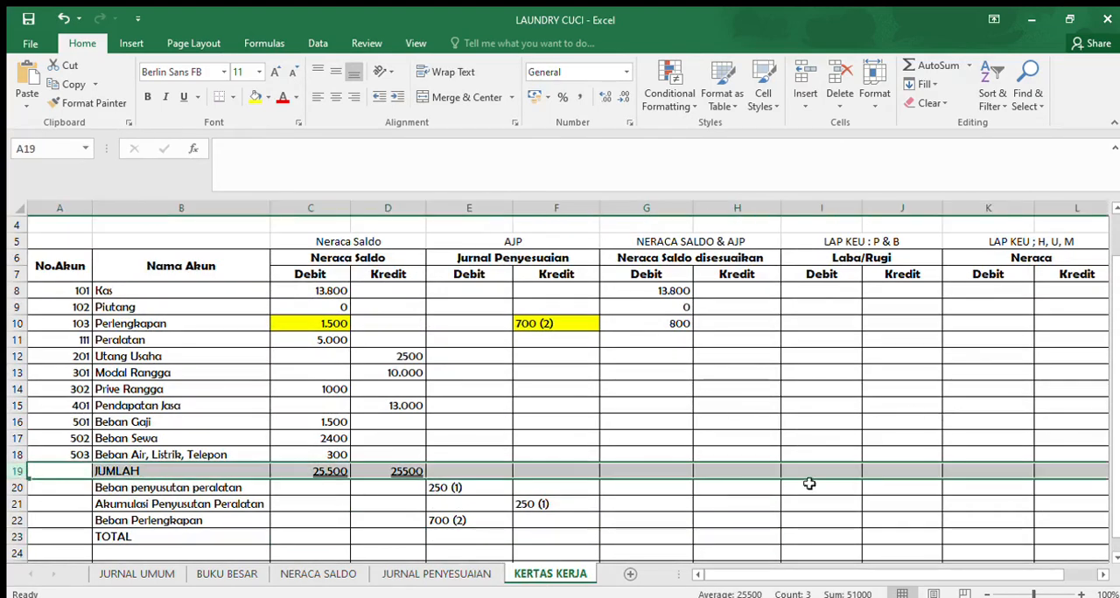
click(256, 98)
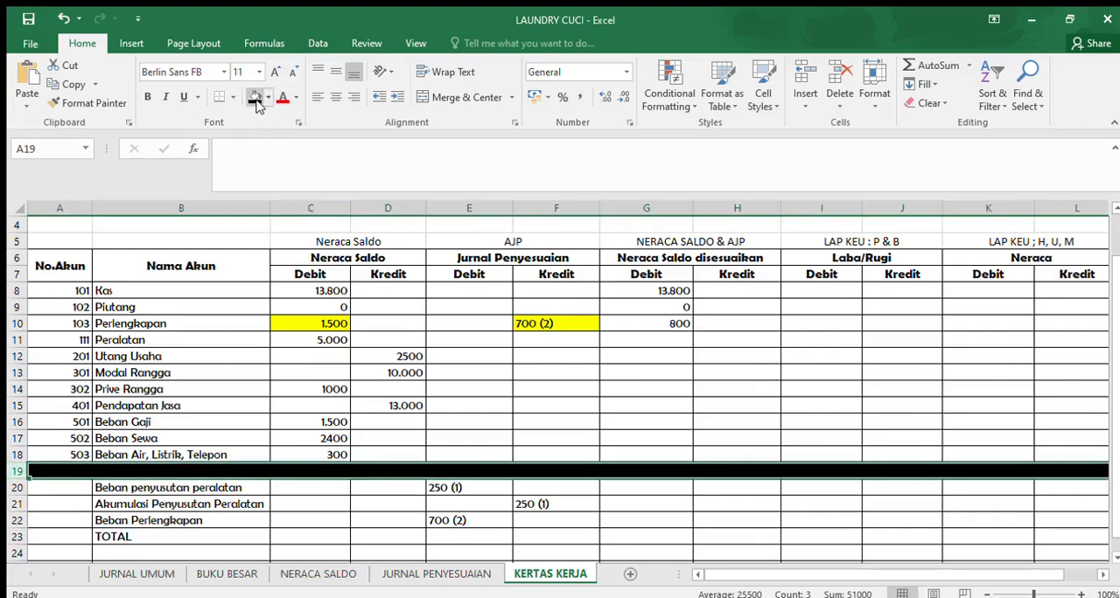
click(282, 142)
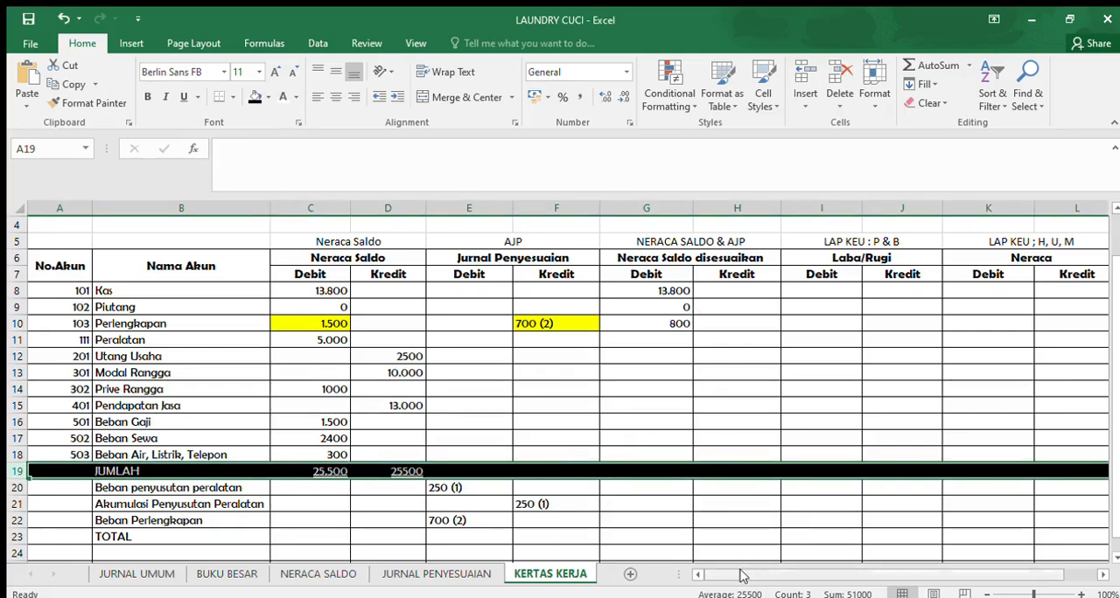
- Fill the headings "LAP KEU : P & B" above Laba/Rugi and "LAP KEU ; H, U, M" above Neraca with red
drag(739, 585, 769, 581)
click(787, 244)
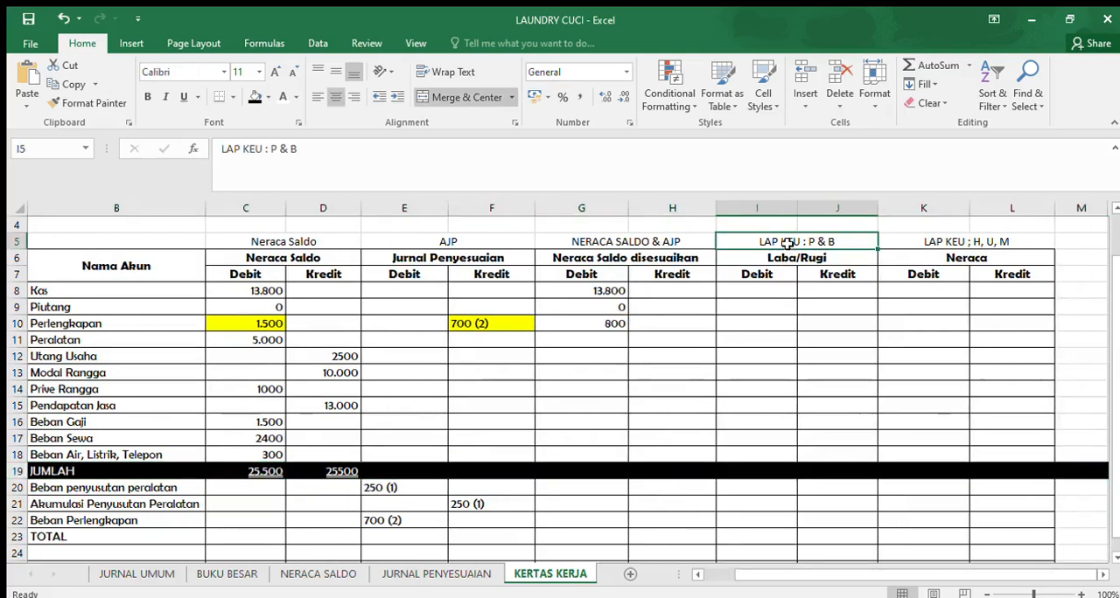
click(962, 261)
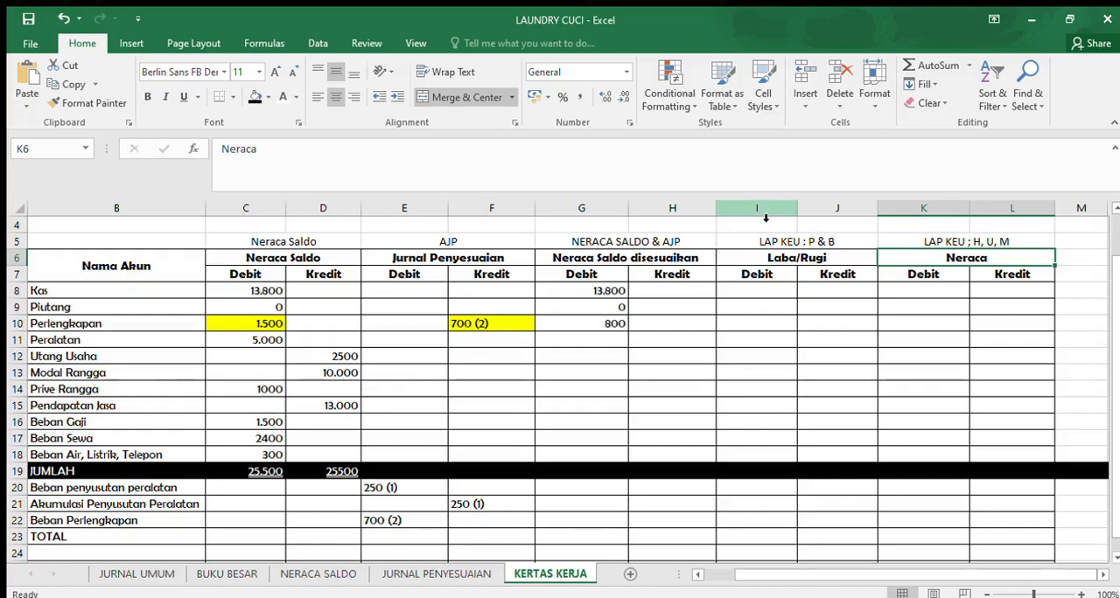
drag(760, 211, 1001, 203)
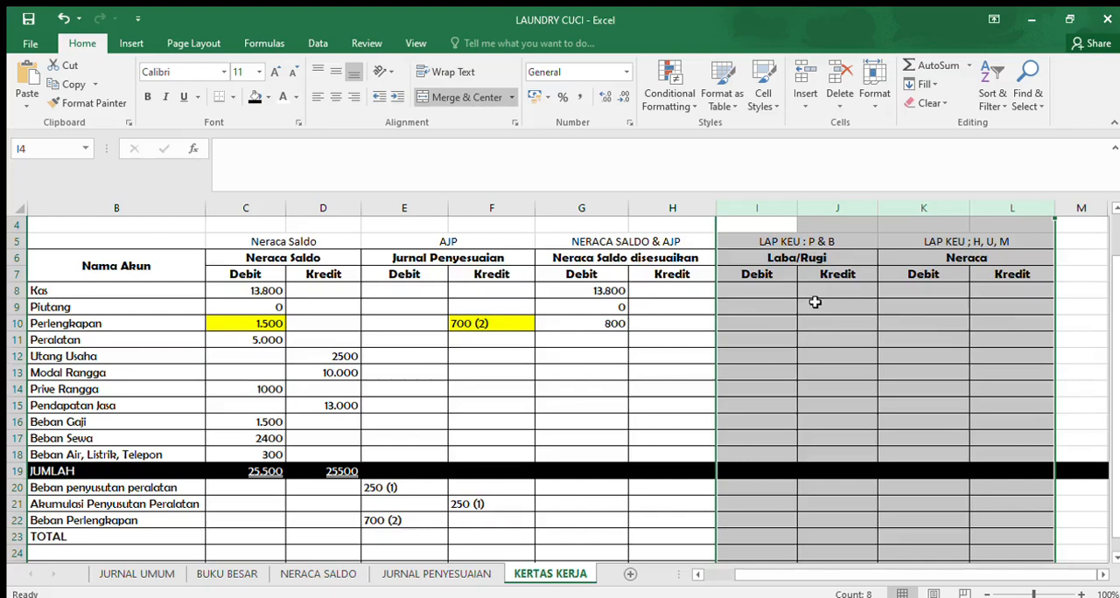
click(796, 258)
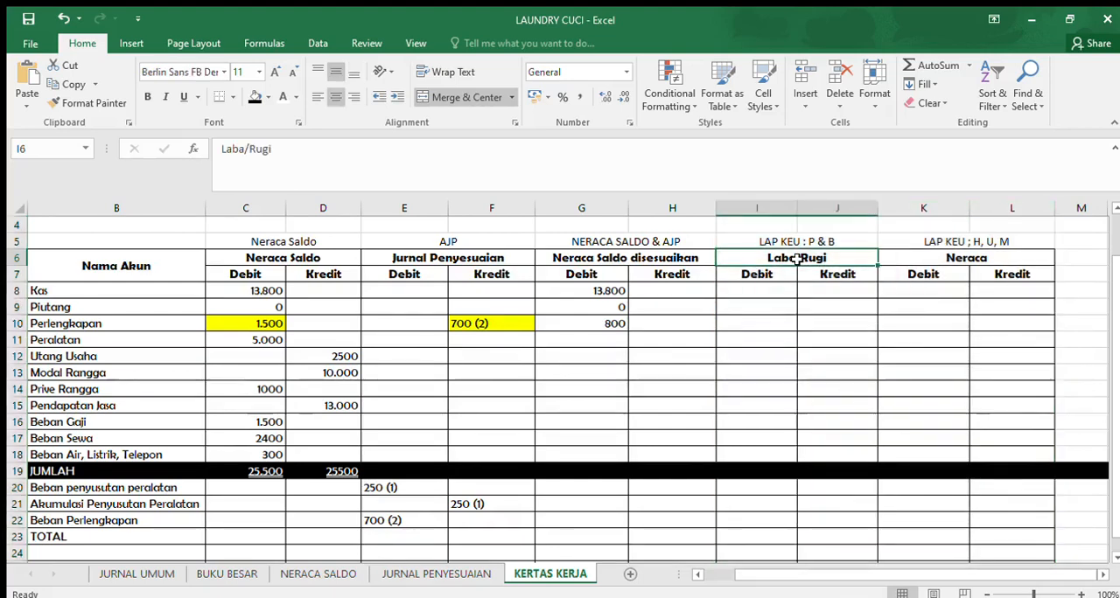
click(793, 240)
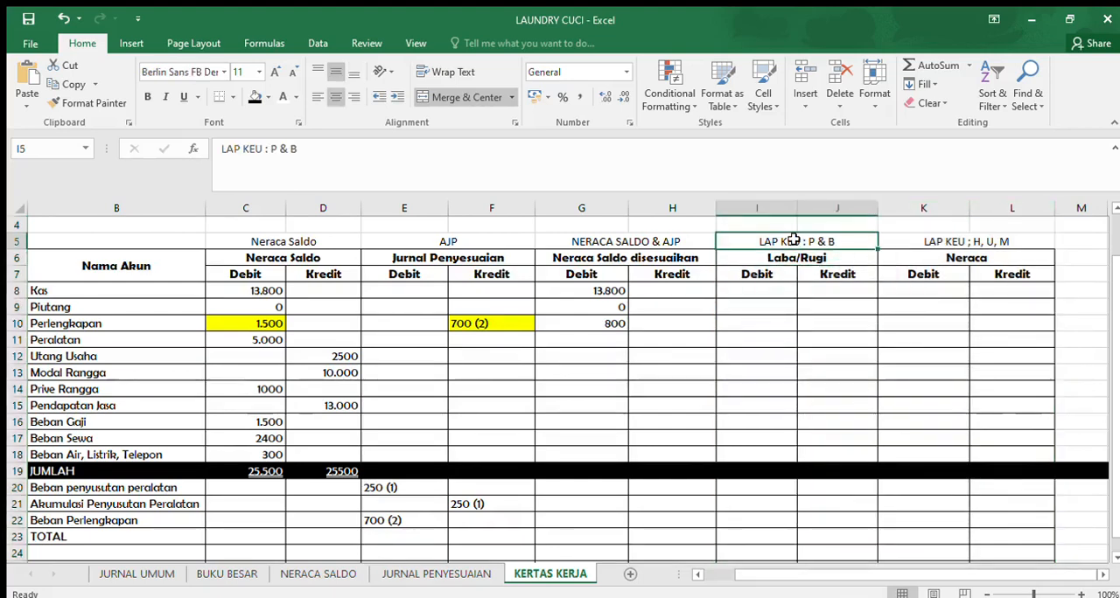
click(260, 97)
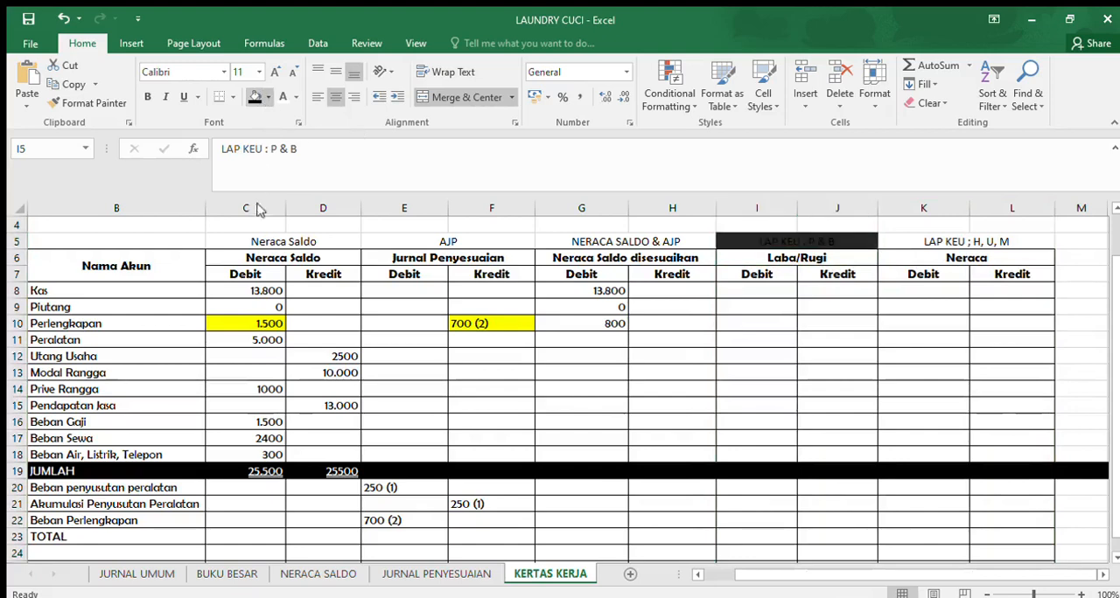
click(1033, 241)
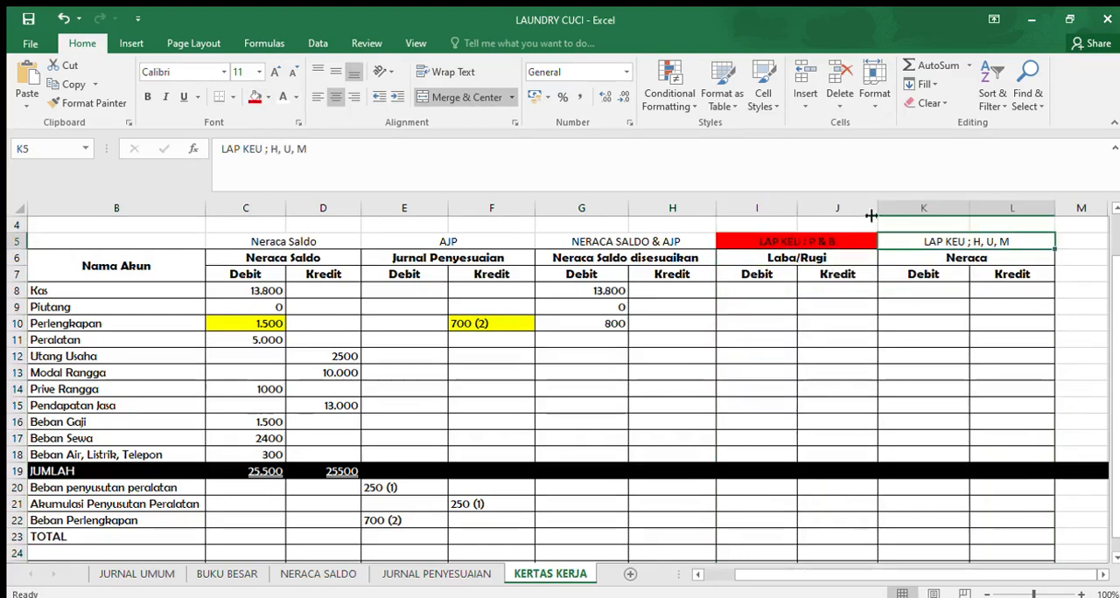
click(254, 97)
- Examine how the Neraca Saldo columns C:D and Jurnal Penyesuaian columns E:F feed the Neraca Saldo disesuaikan columns G:H
click(676, 338)
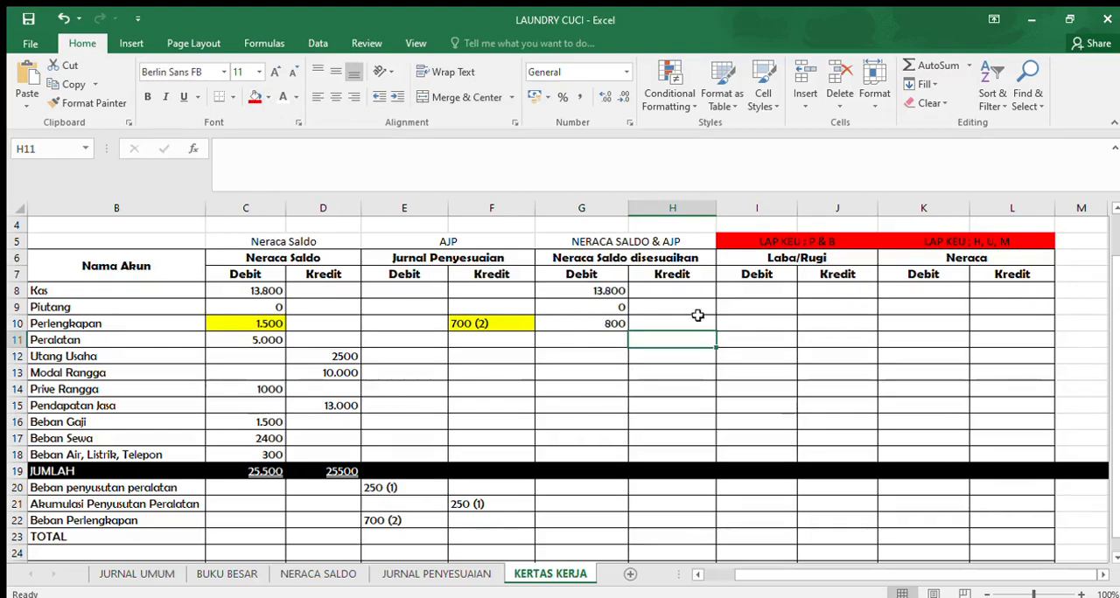
drag(590, 219, 645, 213)
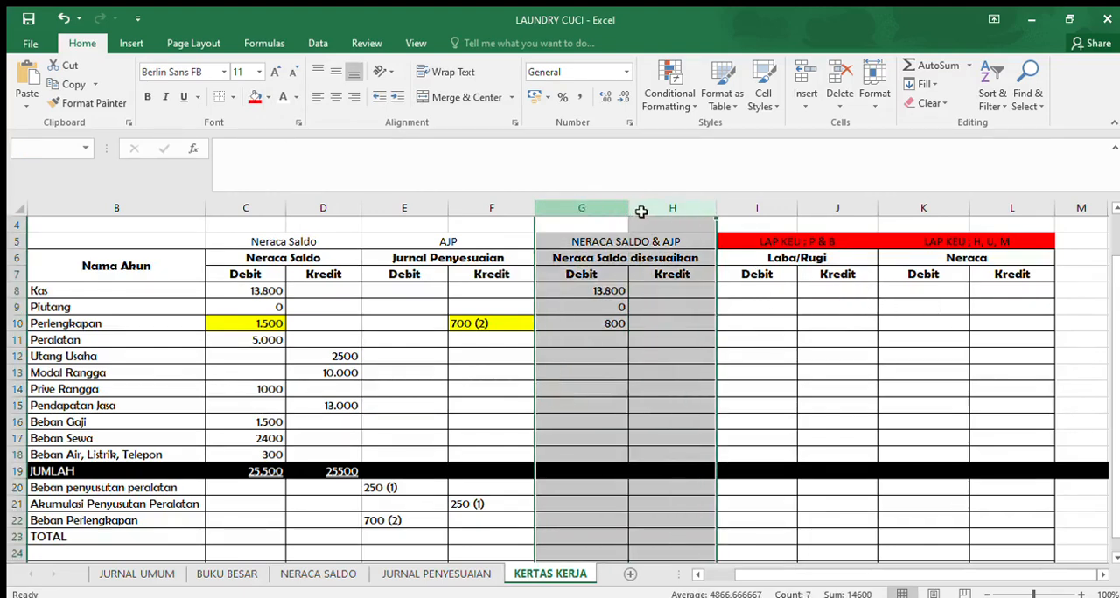
drag(263, 212, 324, 211)
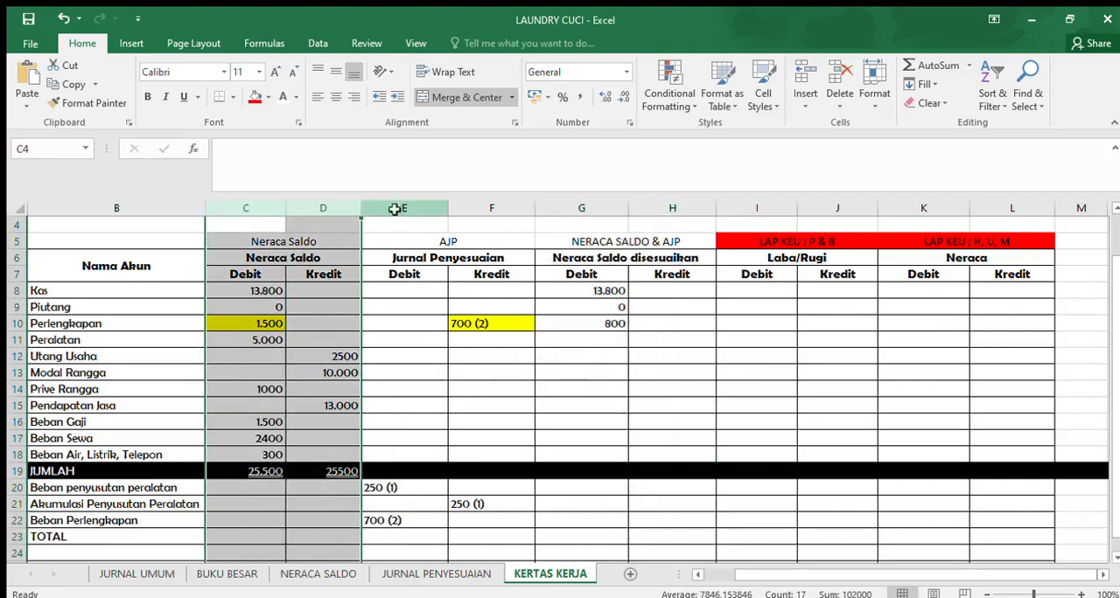
drag(395, 208, 495, 210)
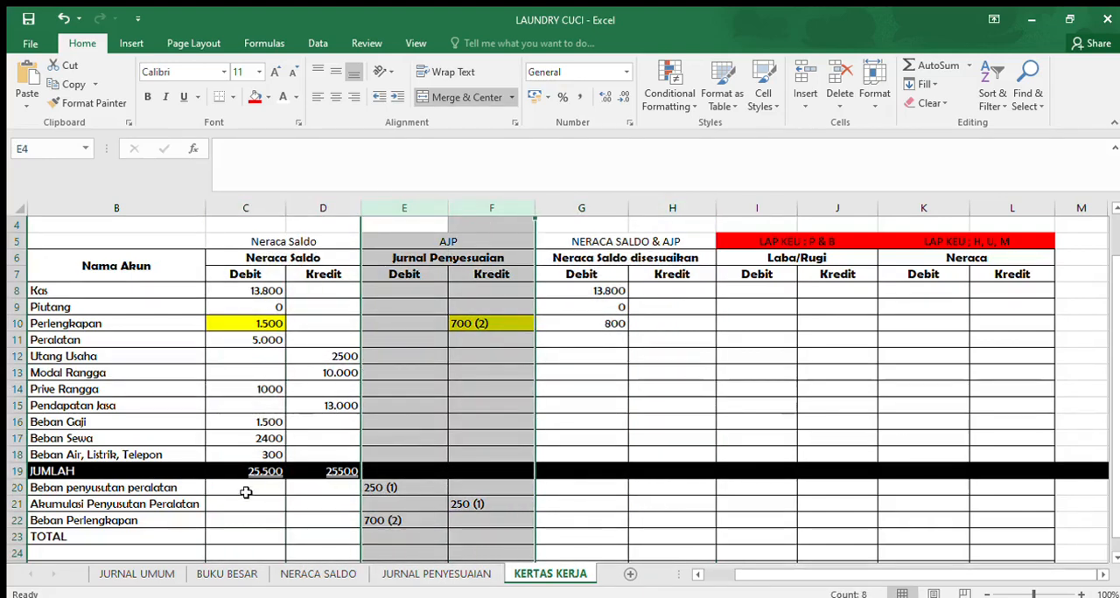
click(584, 210)
drag(583, 210, 657, 212)
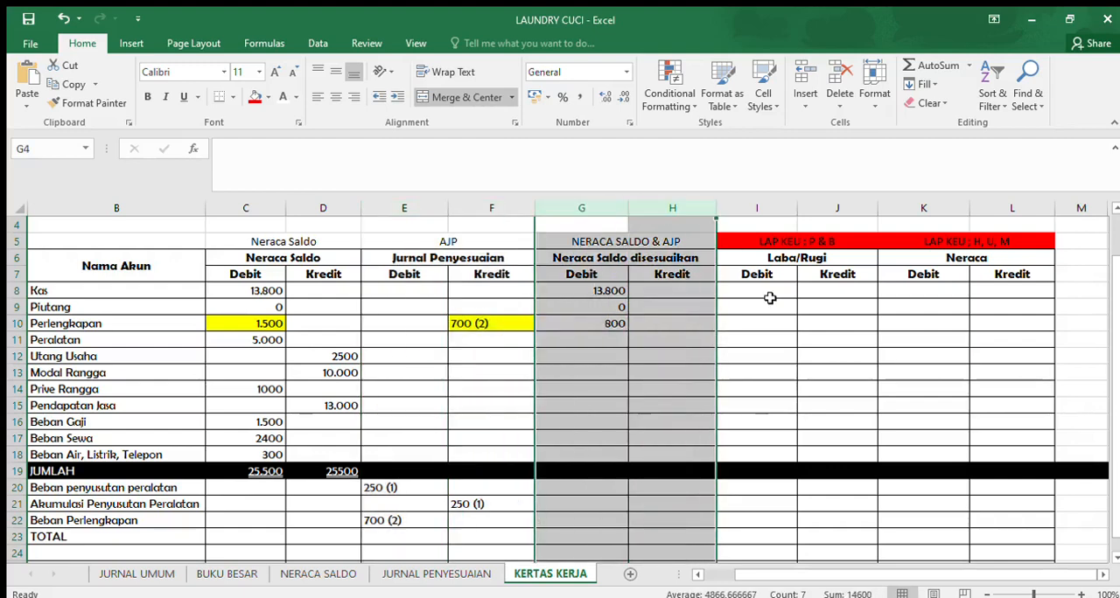
- Carry the Kas adjusted balance across to the Neraca Debit column by entering 13.800 in K8
click(764, 291)
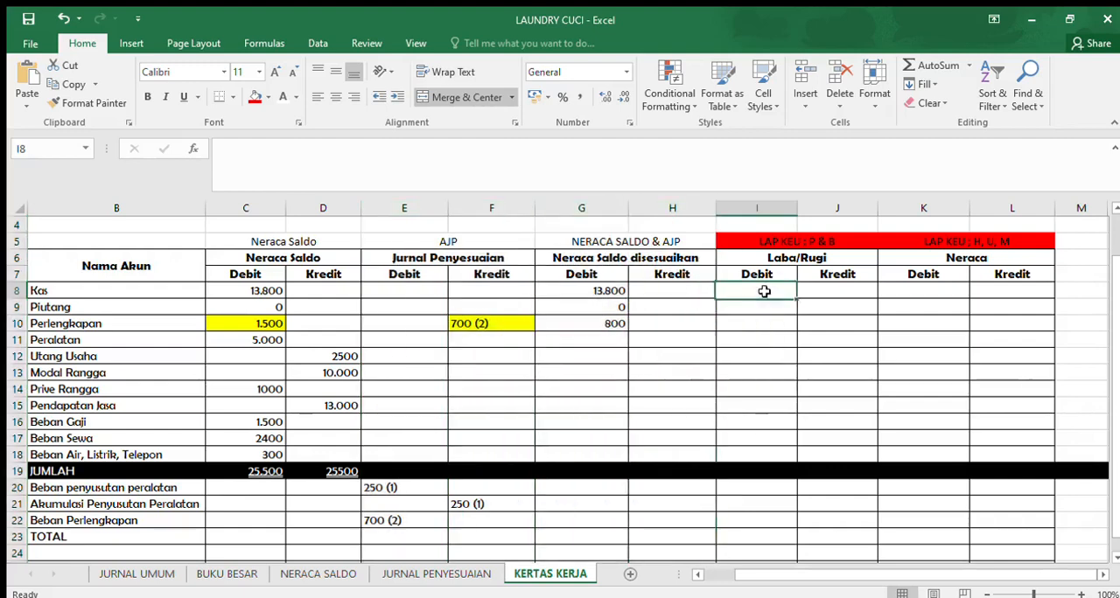
click(99, 291)
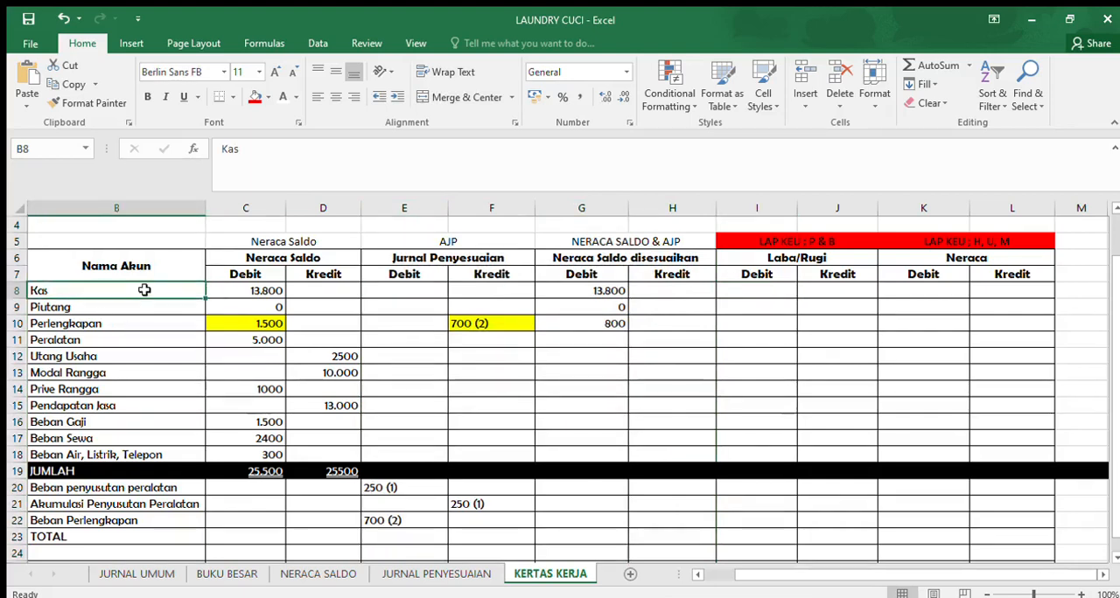
click(18, 291)
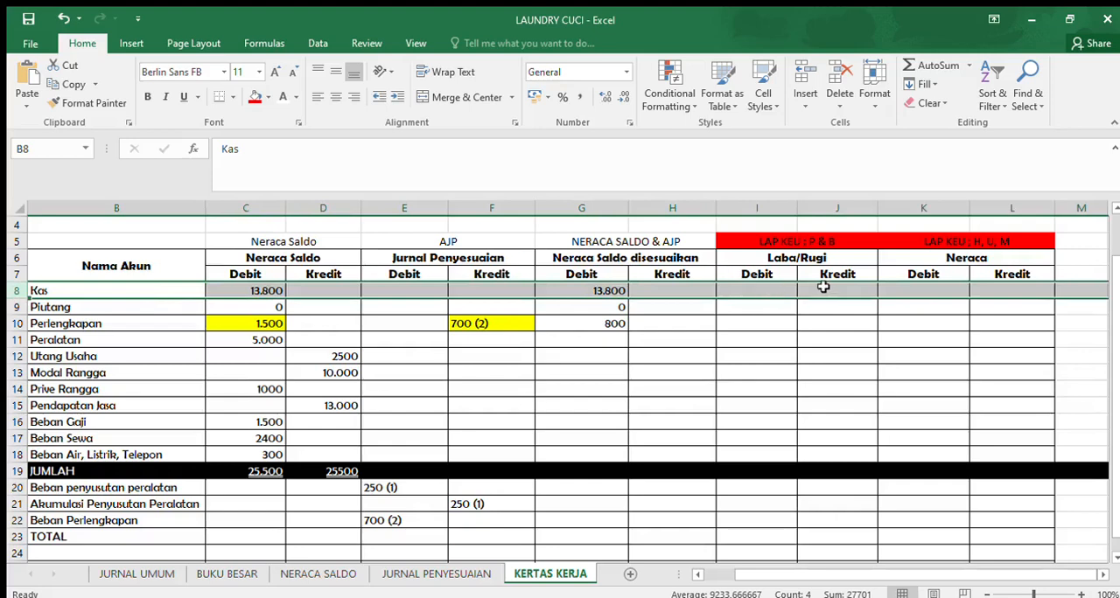
click(928, 291)
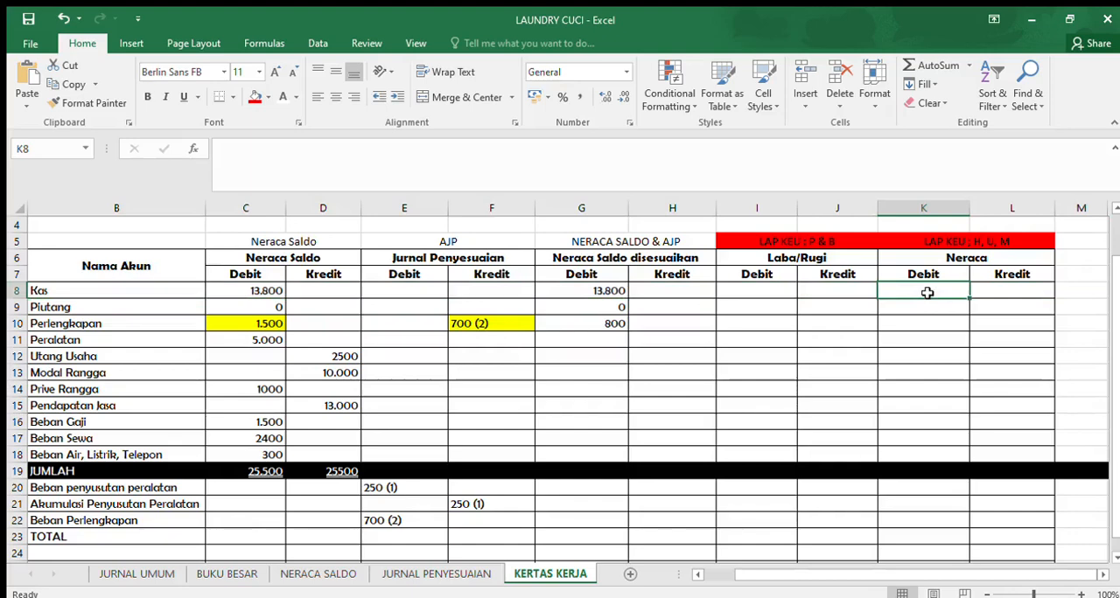
text(13.80)
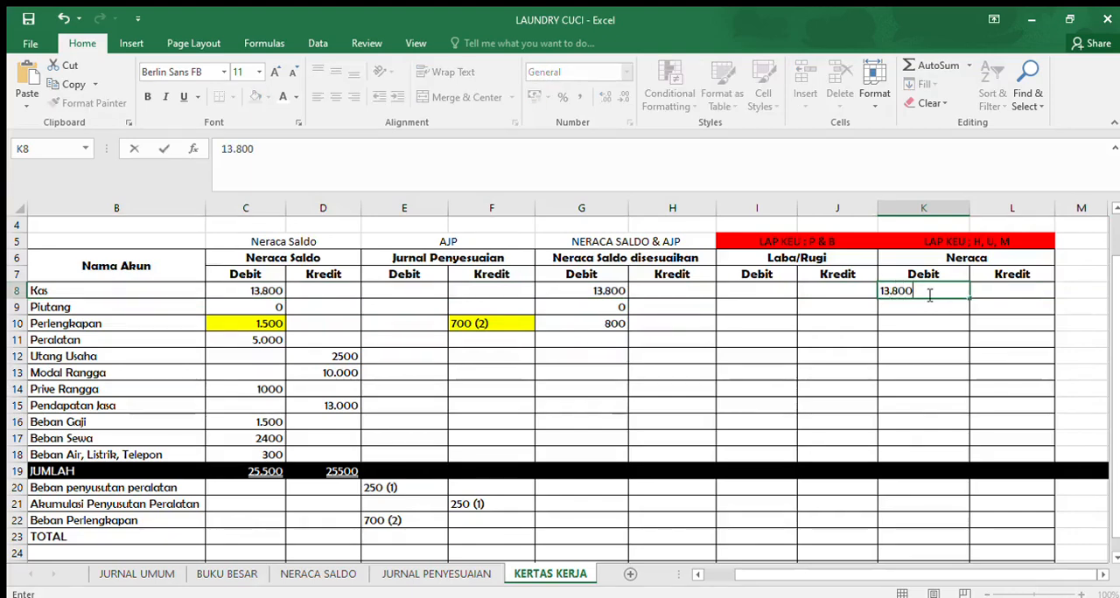
key(Return)
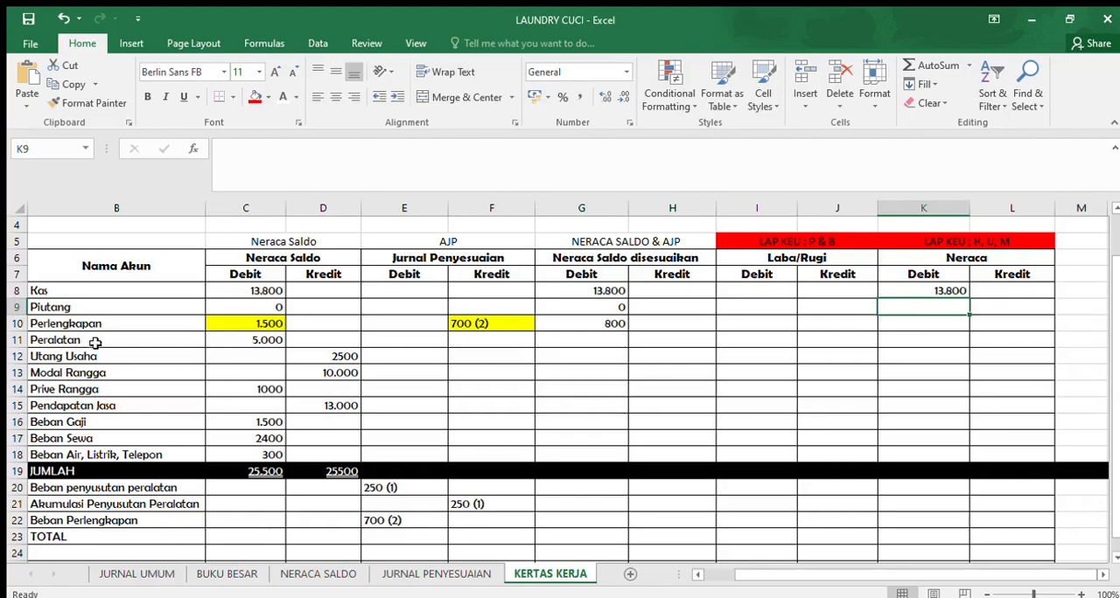
- Carry the Perlengkapan adjusted balance across to the Neraca Debit column by entering 800 in K10
click(39, 324)
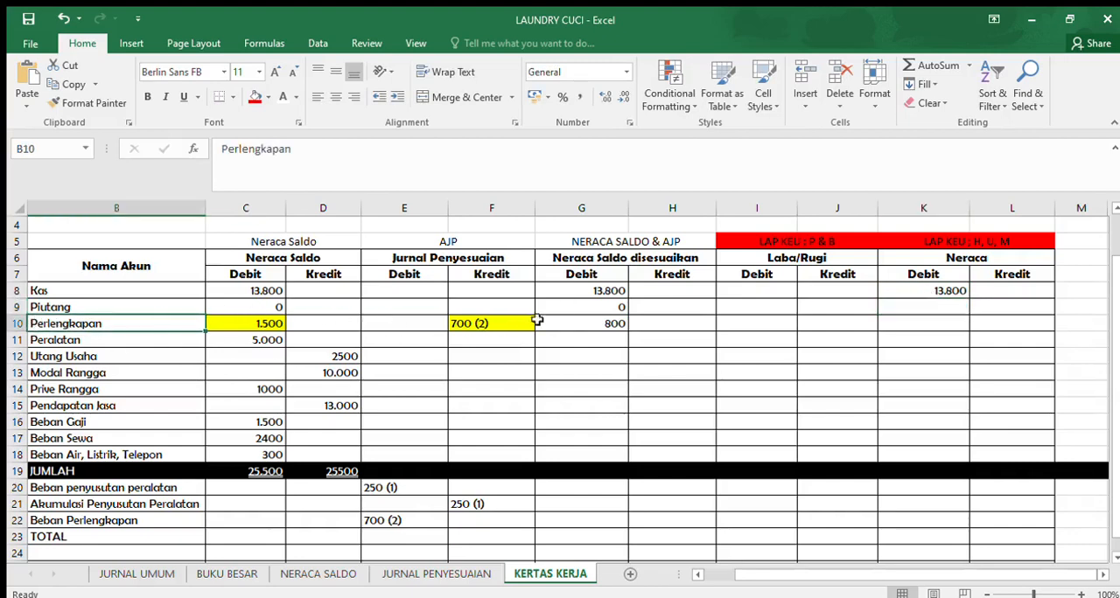
click(603, 324)
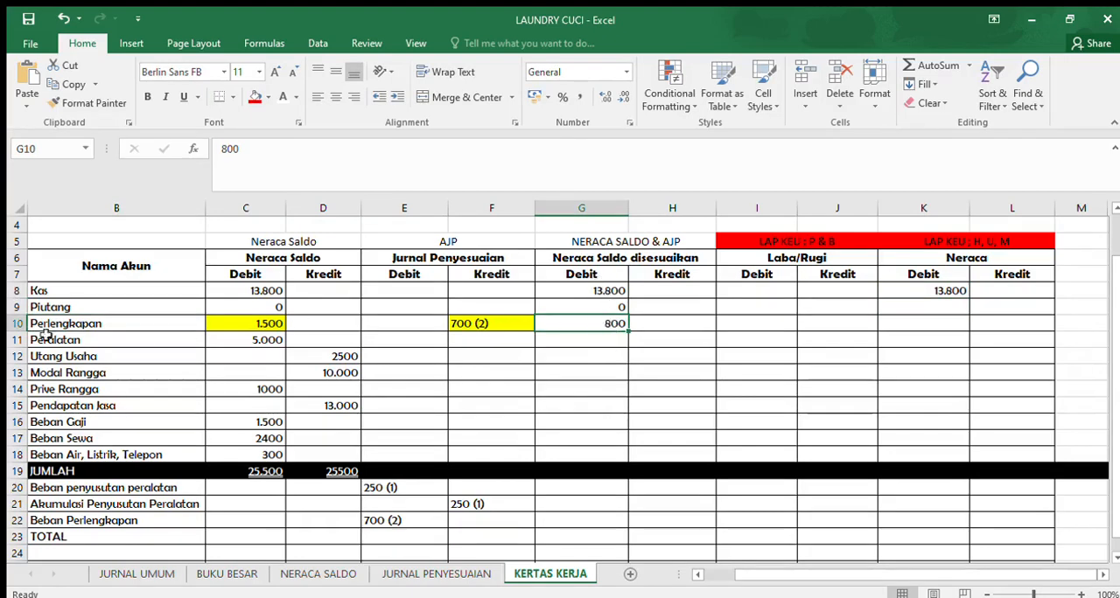
click(16, 326)
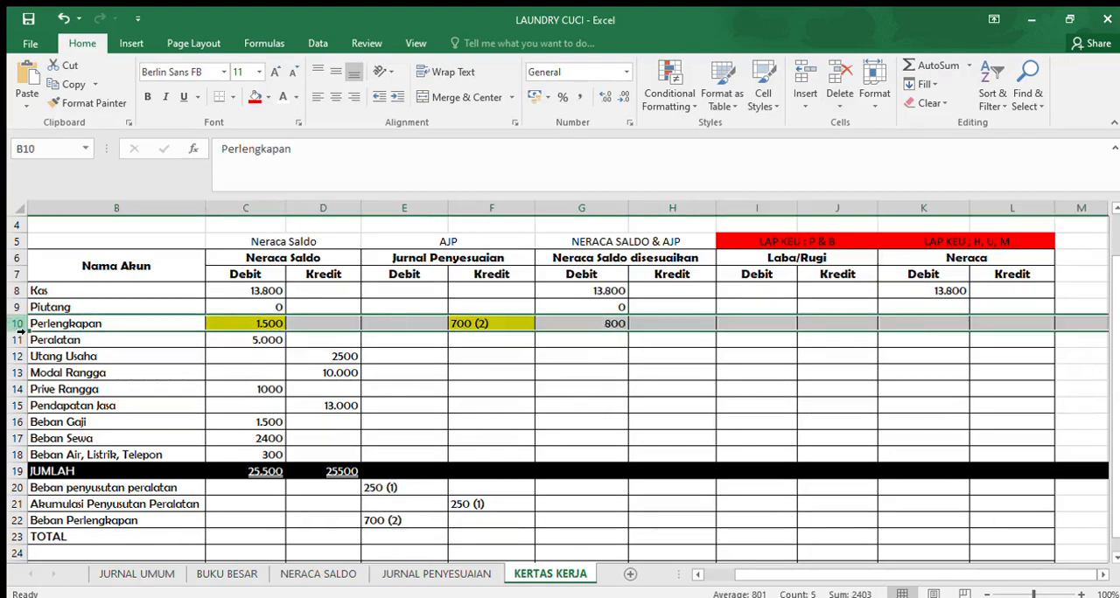
click(921, 324)
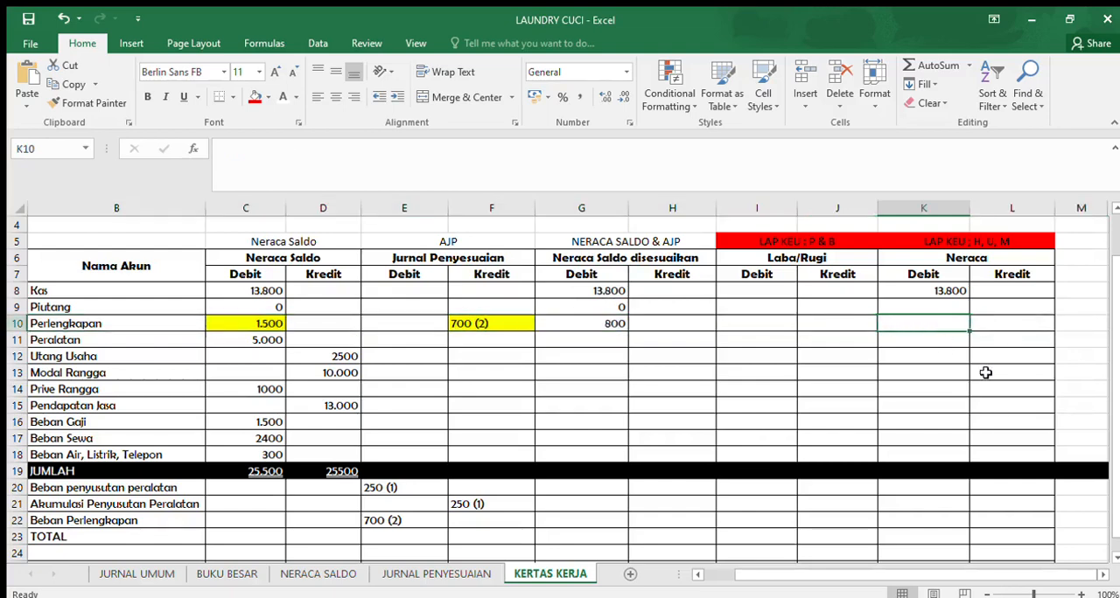
text(800)
key(Return)
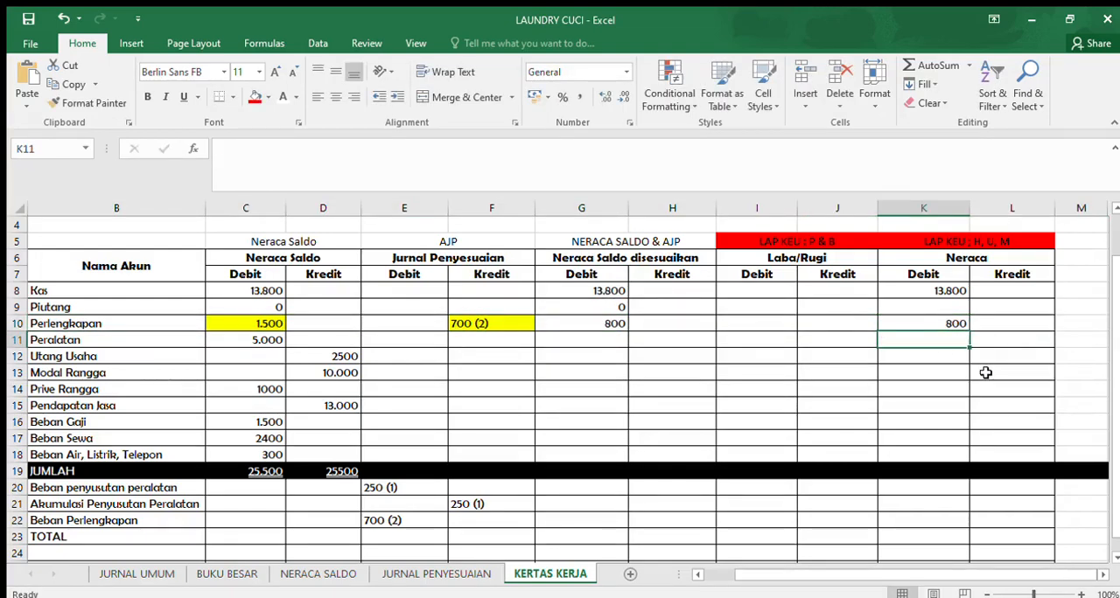
- Select the whole TOTAL row 23 of the KERTAS KERJA worksheet
scroll(965, 402, down, 2)
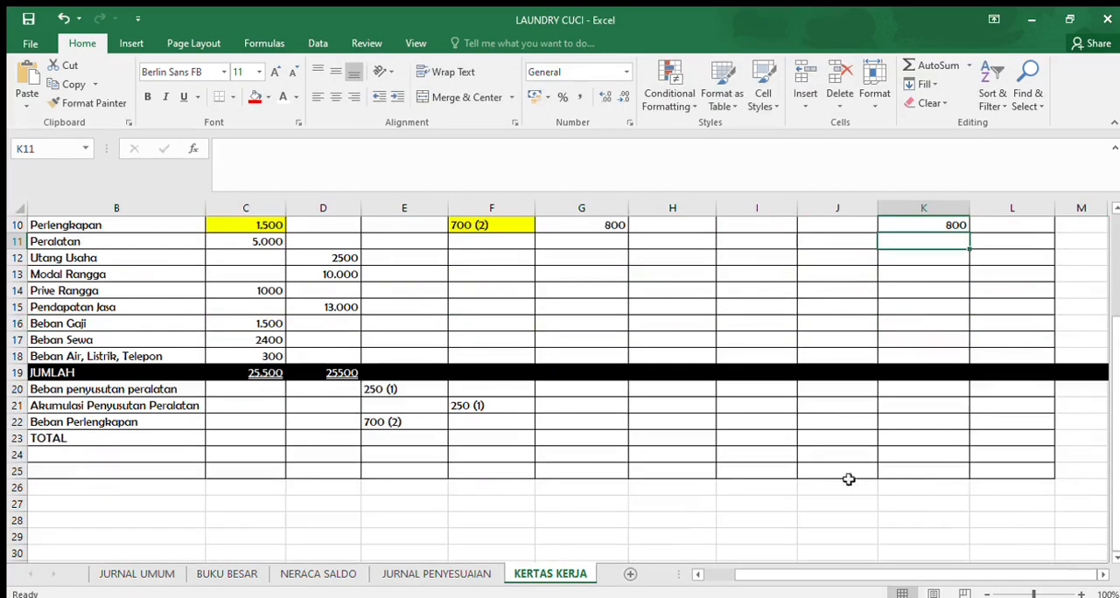
click(17, 440)
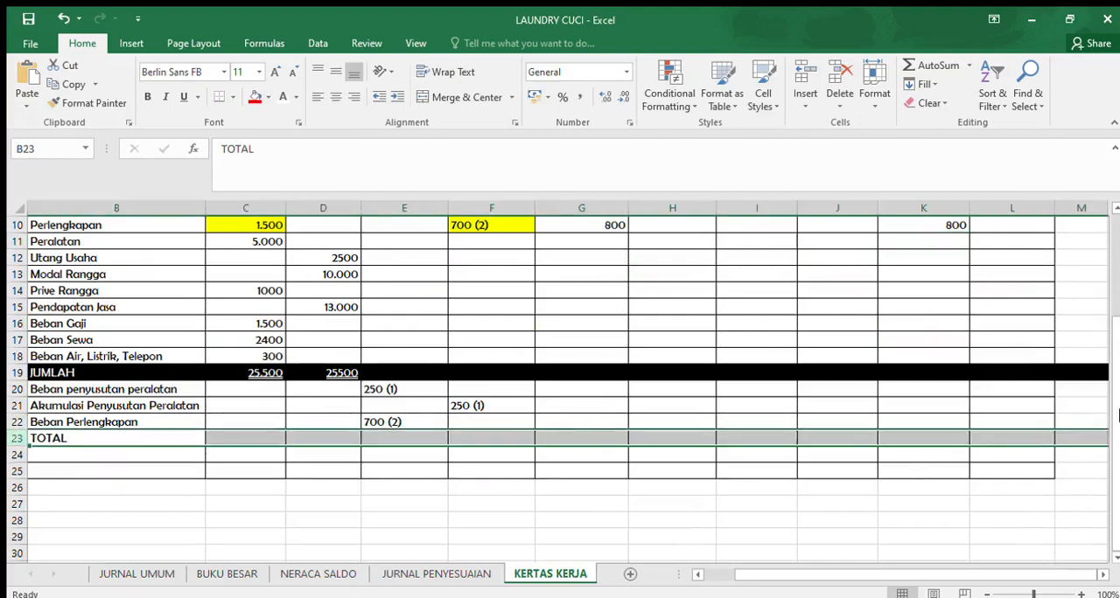